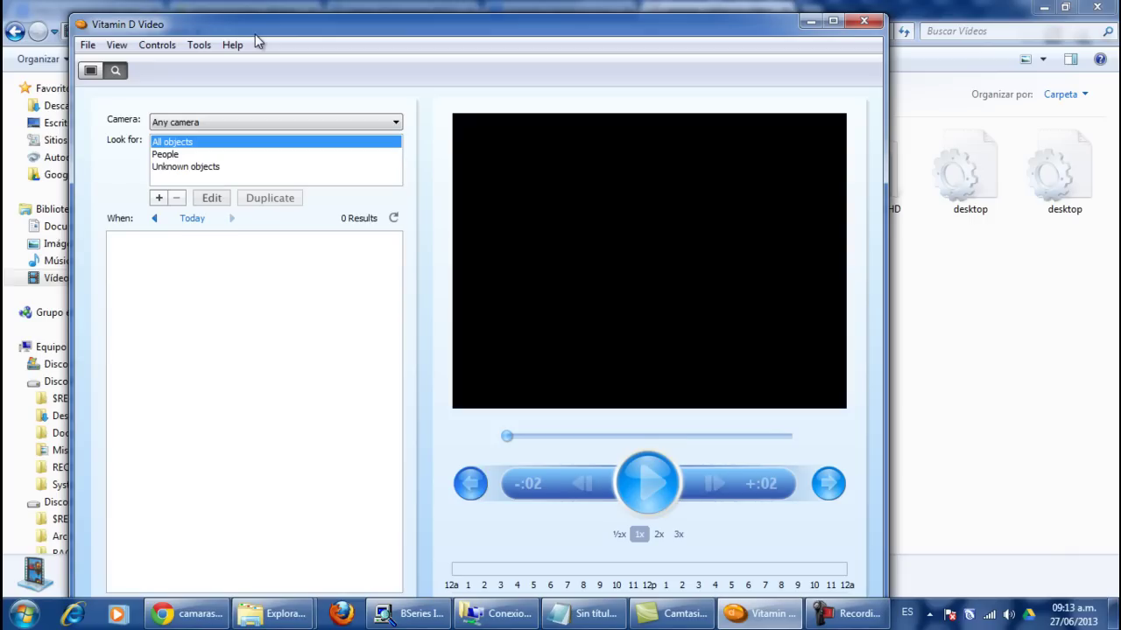
Step: Launch the Camera Setup wizard via Tools > Add Camera and expand the Camera type list
{"action": "left_click", "coordinate": [198, 45]}
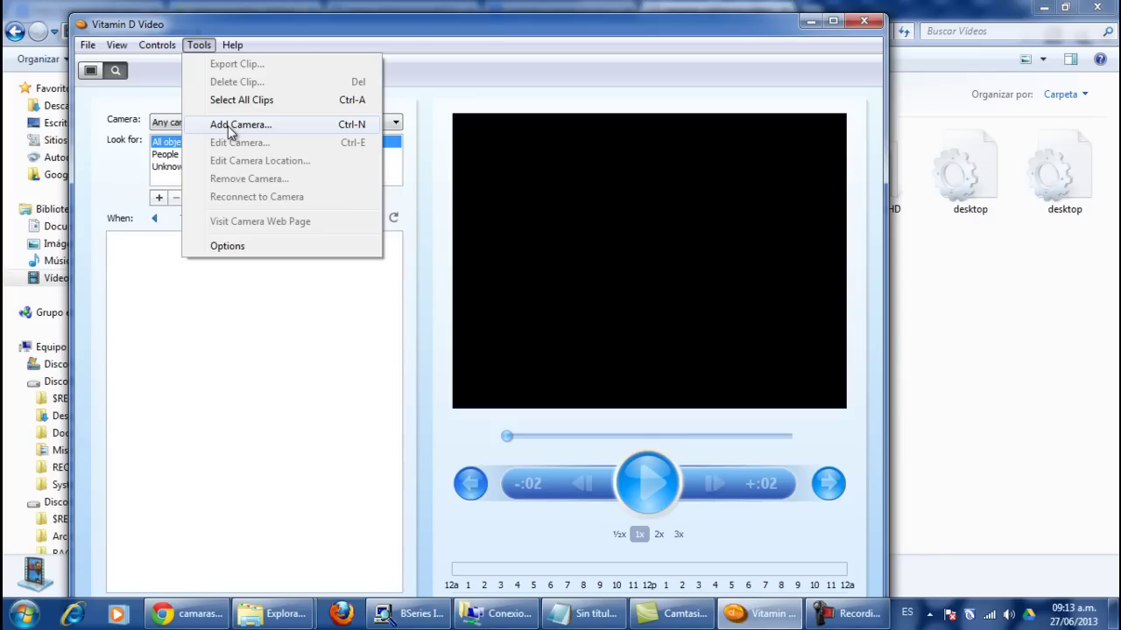
{"action": "left_click", "coordinate": [230, 130]}
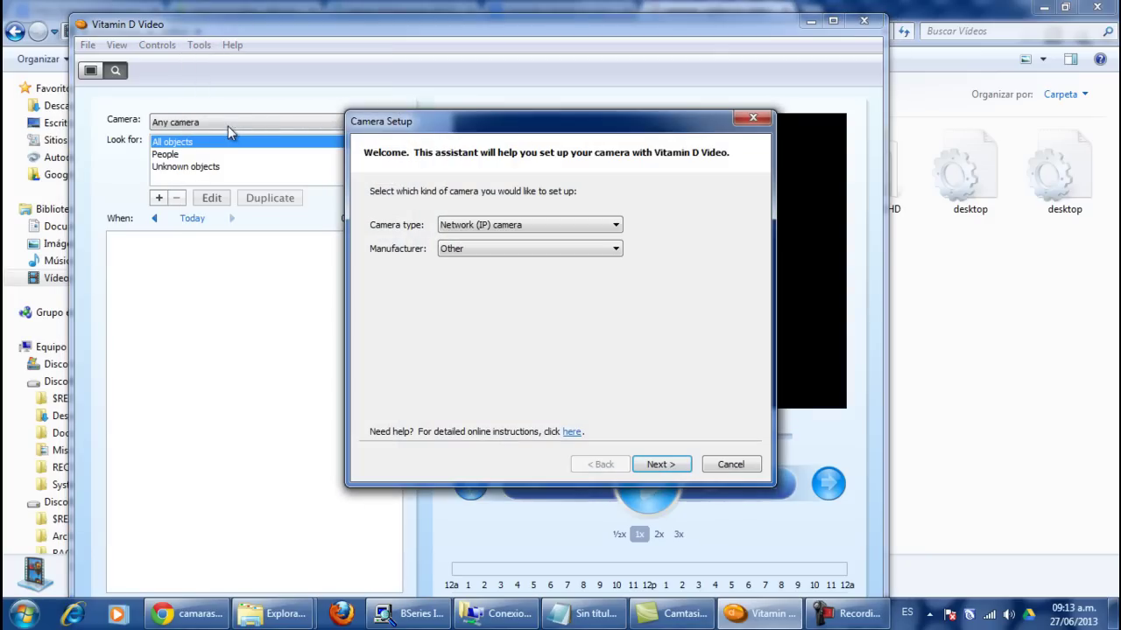
{"action": "left_click", "coordinate": [498, 228]}
Step: Keep Camera type as Network (IP) camera and Manufacturer as Other, then continue
{"action": "left_click", "coordinate": [498, 227]}
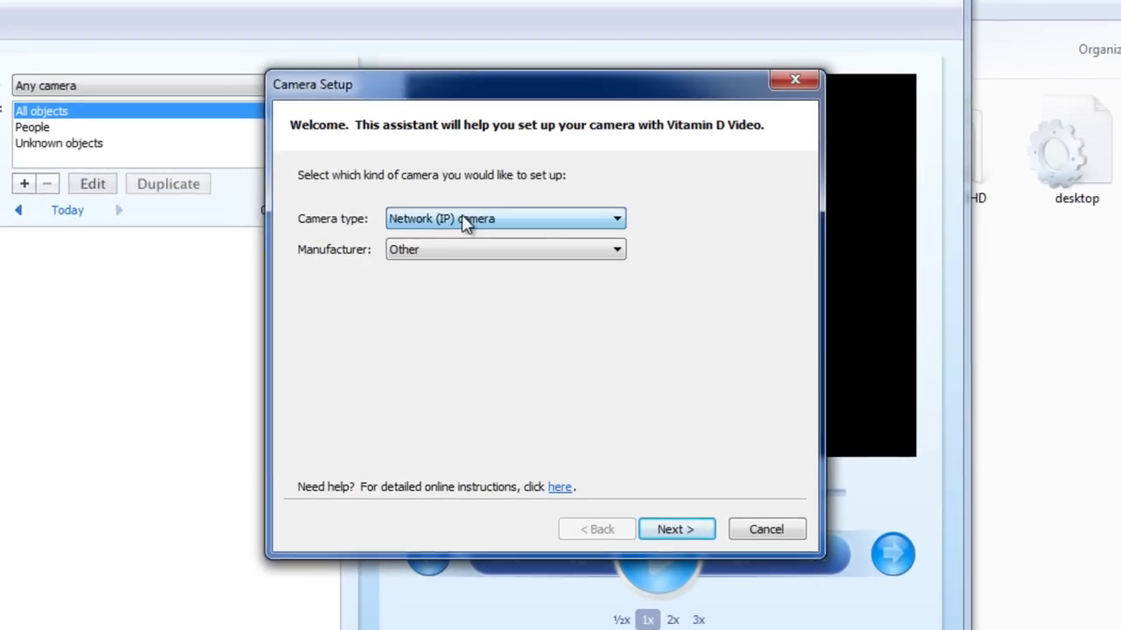
{"action": "left_click", "coordinate": [485, 230]}
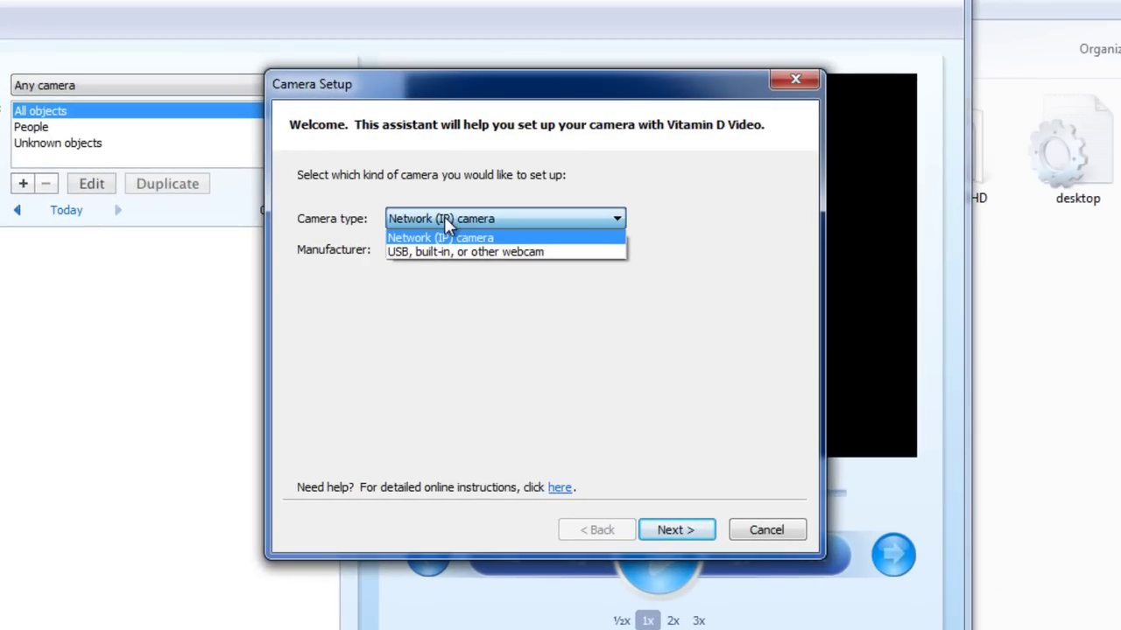
{"action": "left_click", "coordinate": [446, 220]}
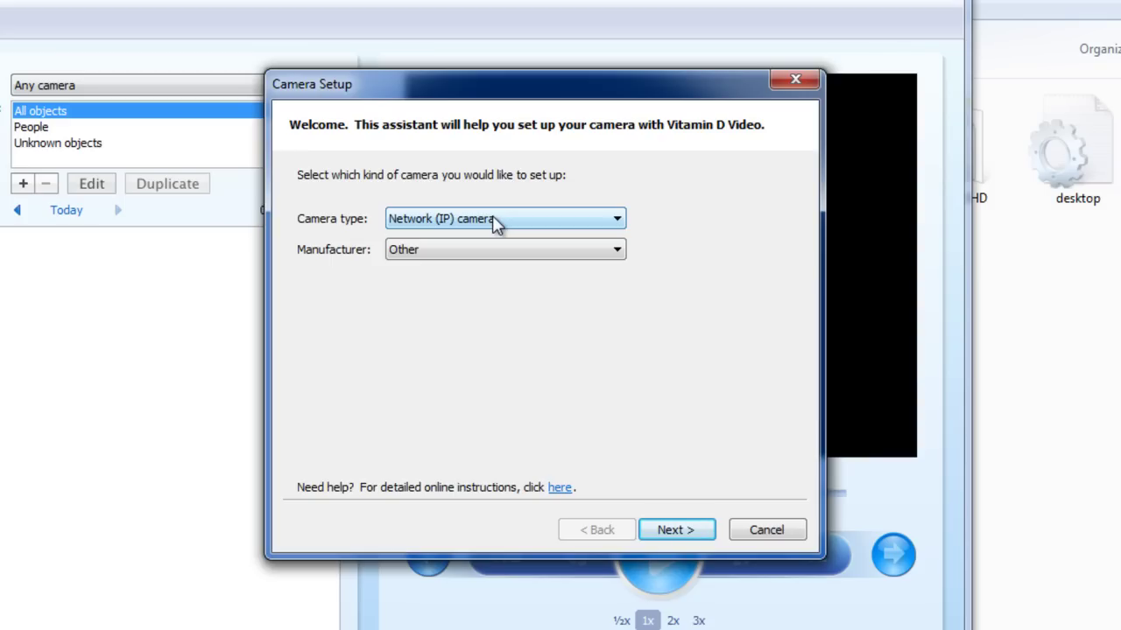
{"action": "left_click", "coordinate": [550, 252]}
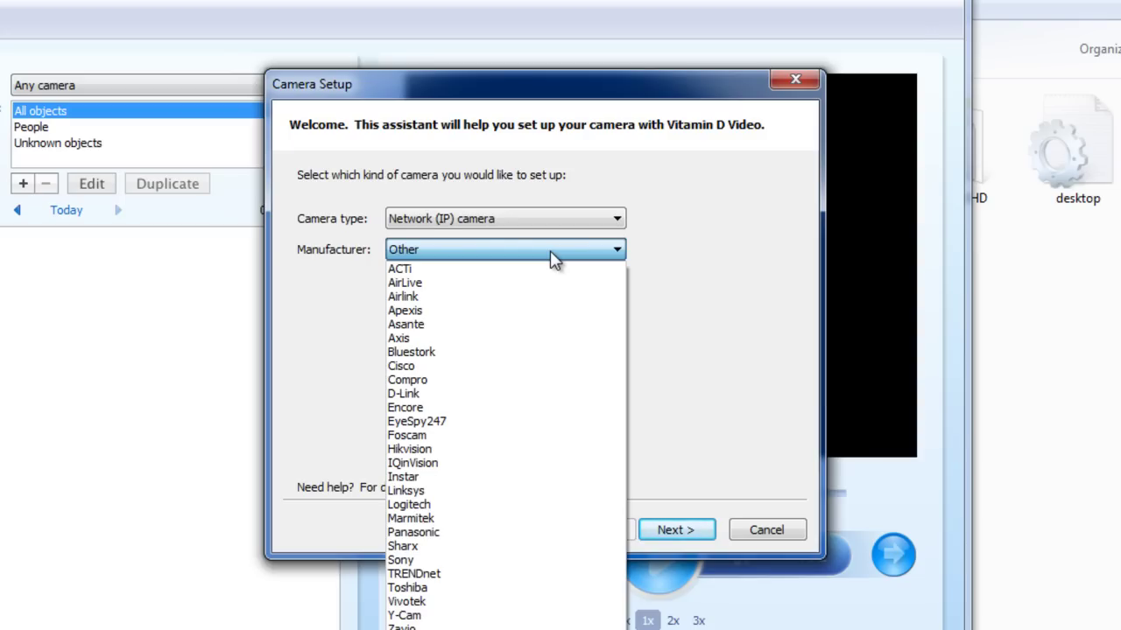
{"action": "left_click", "coordinate": [552, 251]}
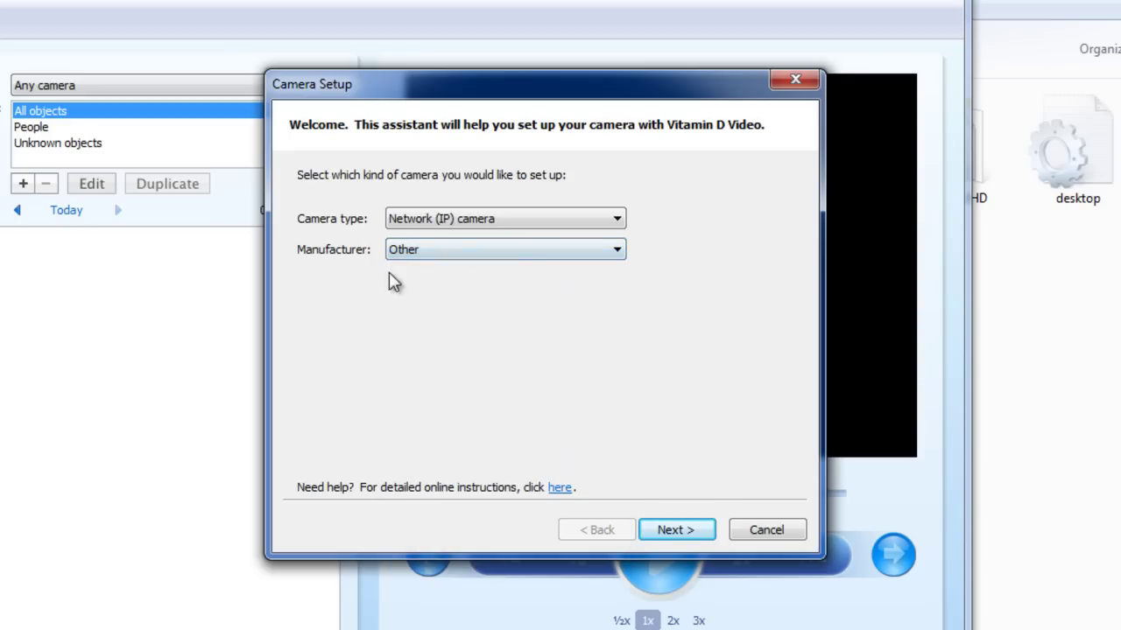
{"action": "left_click", "coordinate": [691, 533]}
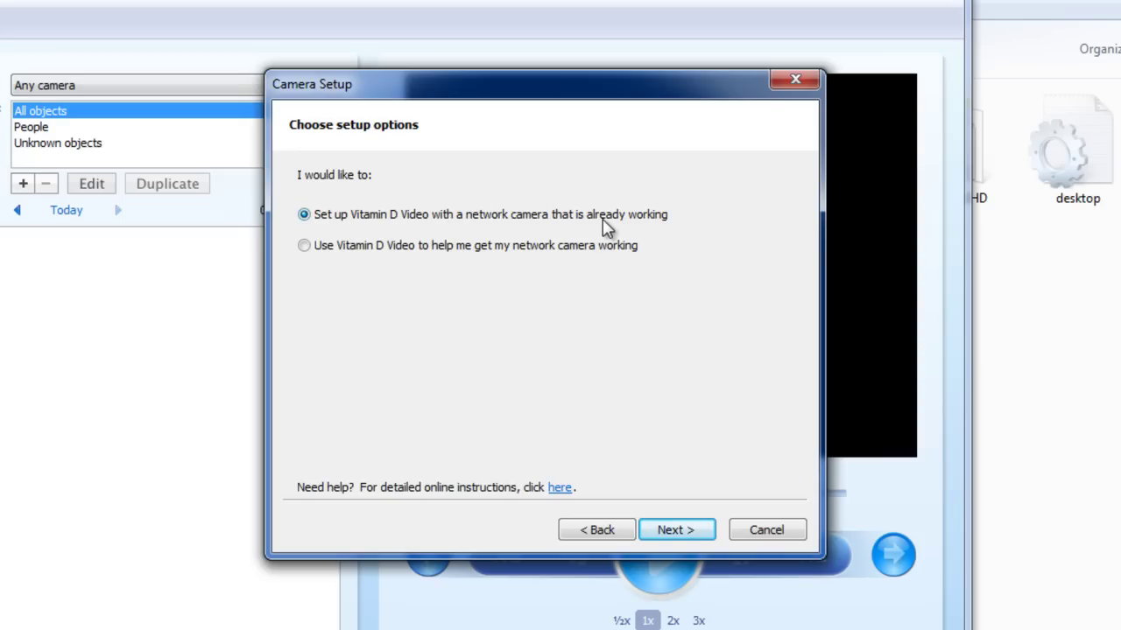
Step: Choose 'Use Vitamin D Video to help me get my network camera working' and pass the preparation pages
{"action": "left_click", "coordinate": [337, 252]}
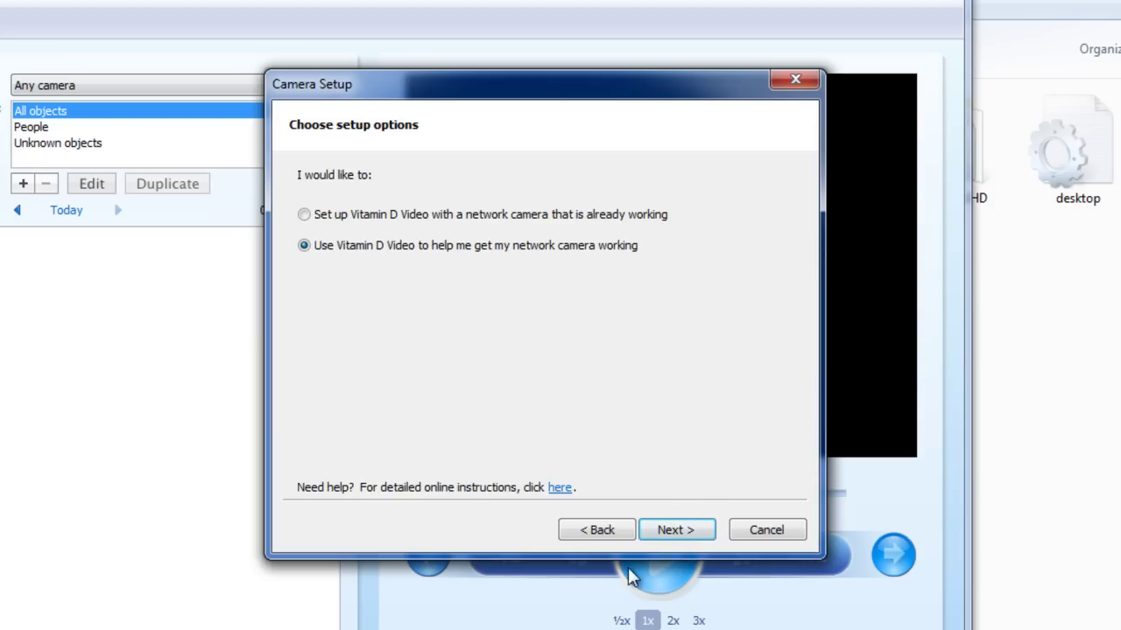
{"action": "left_click", "coordinate": [682, 534]}
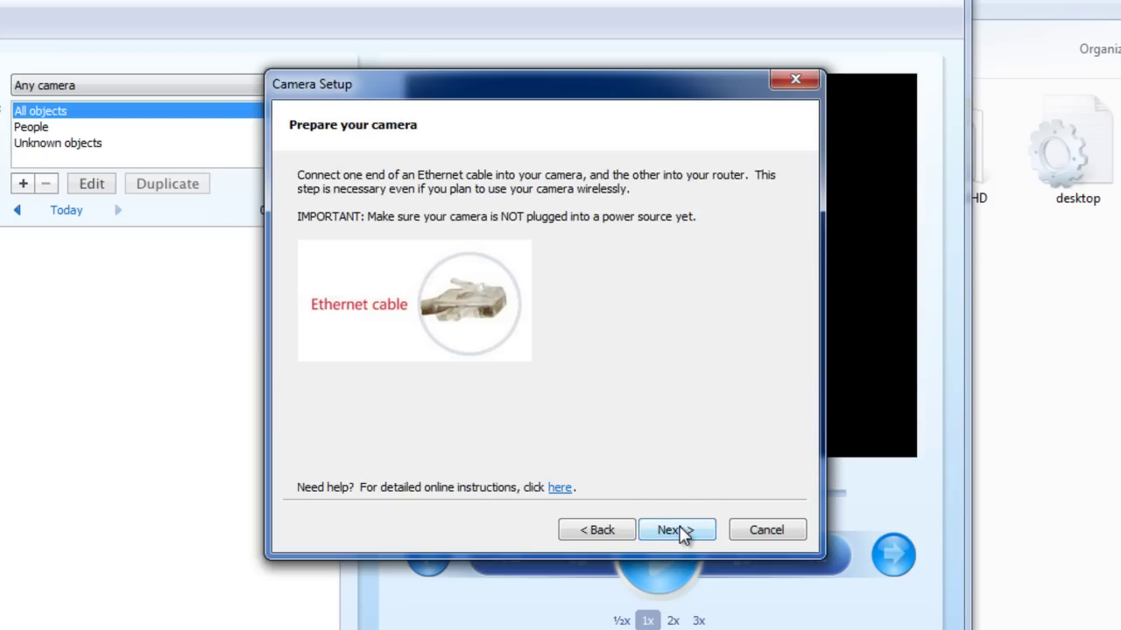
{"action": "left_click", "coordinate": [682, 534]}
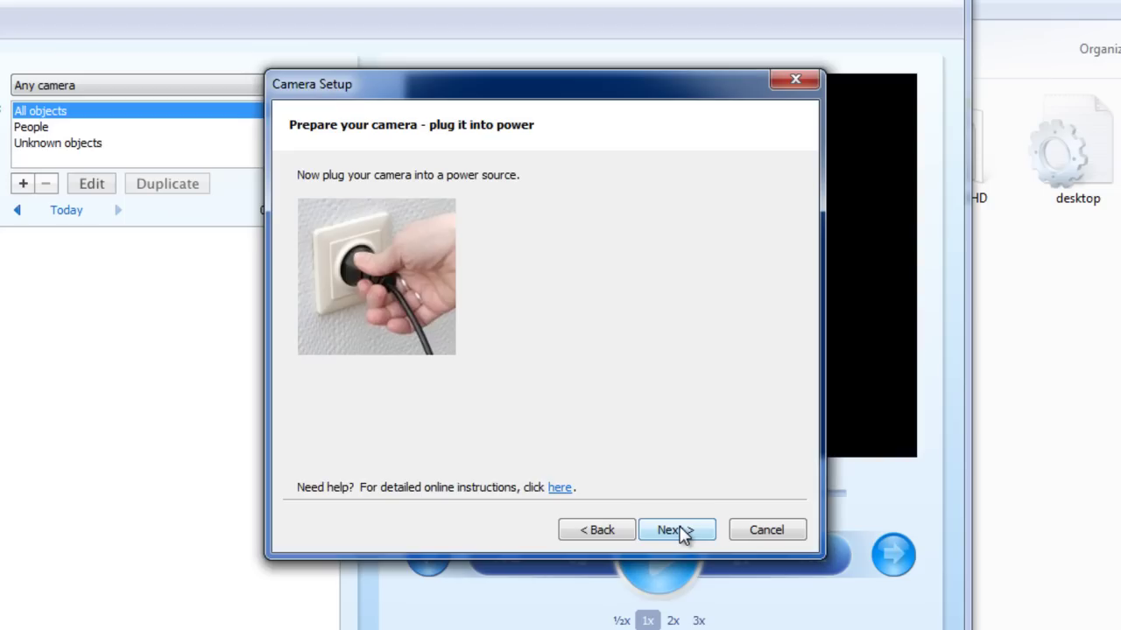
{"action": "left_click", "coordinate": [682, 534]}
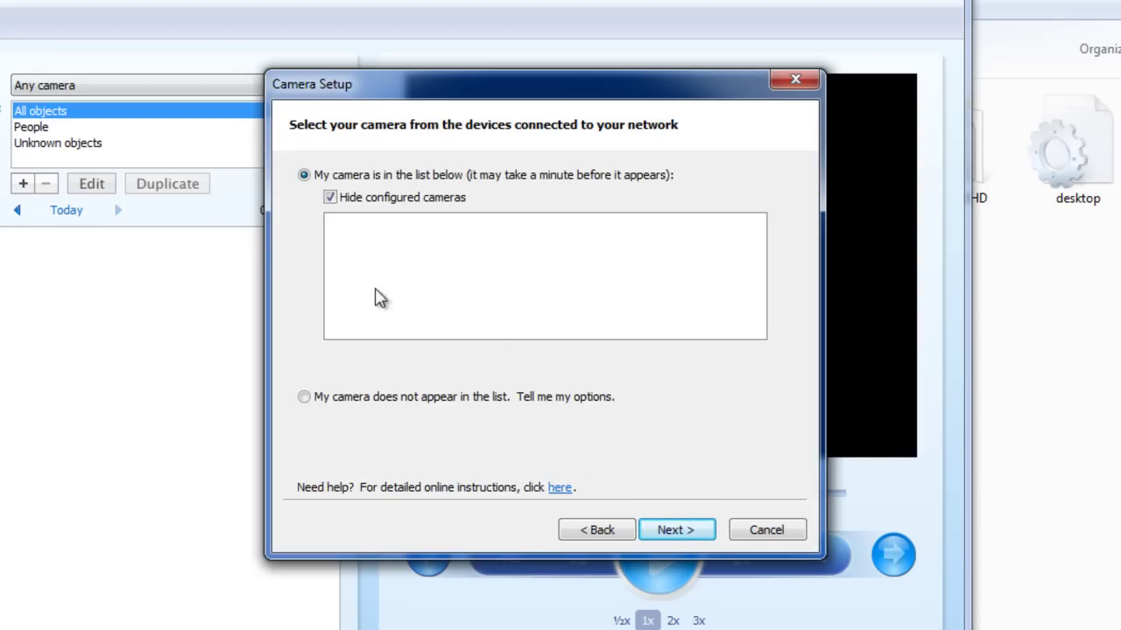
Step: Select 'My camera does not appear in the list' and go past the troubleshooting advice
{"action": "left_click", "coordinate": [304, 397]}
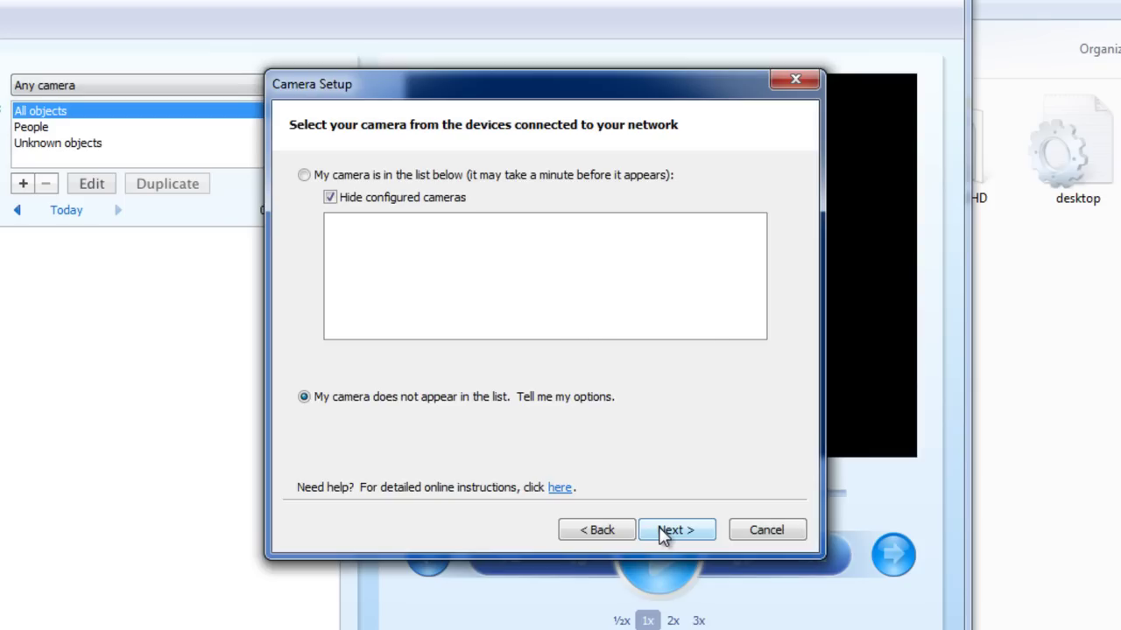
{"action": "left_click", "coordinate": [663, 533]}
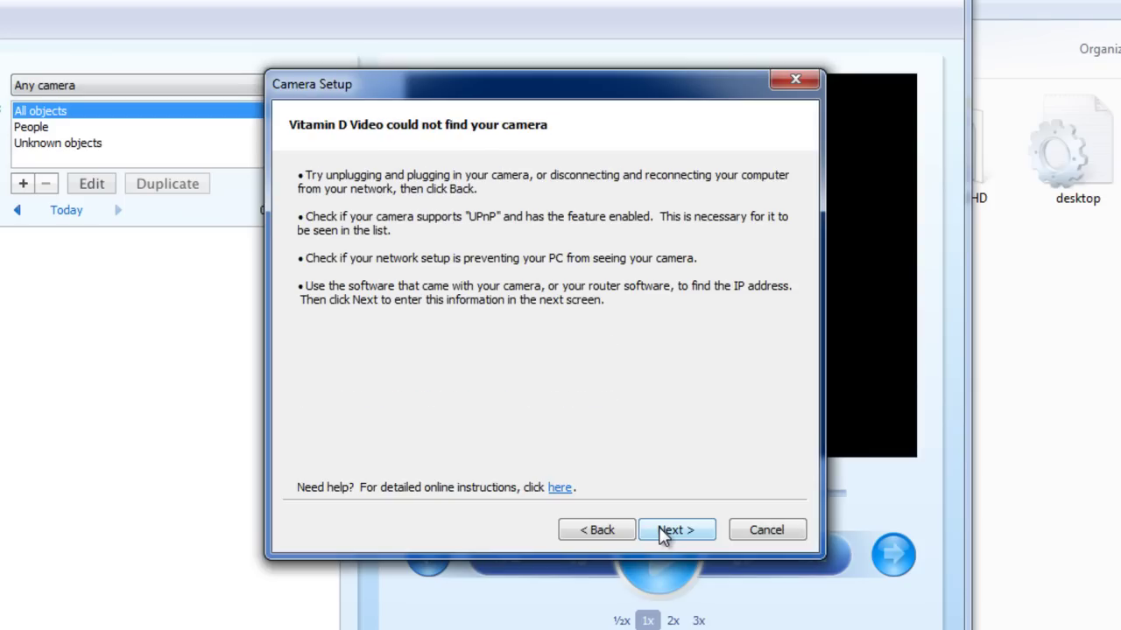
{"action": "left_click", "coordinate": [662, 533]}
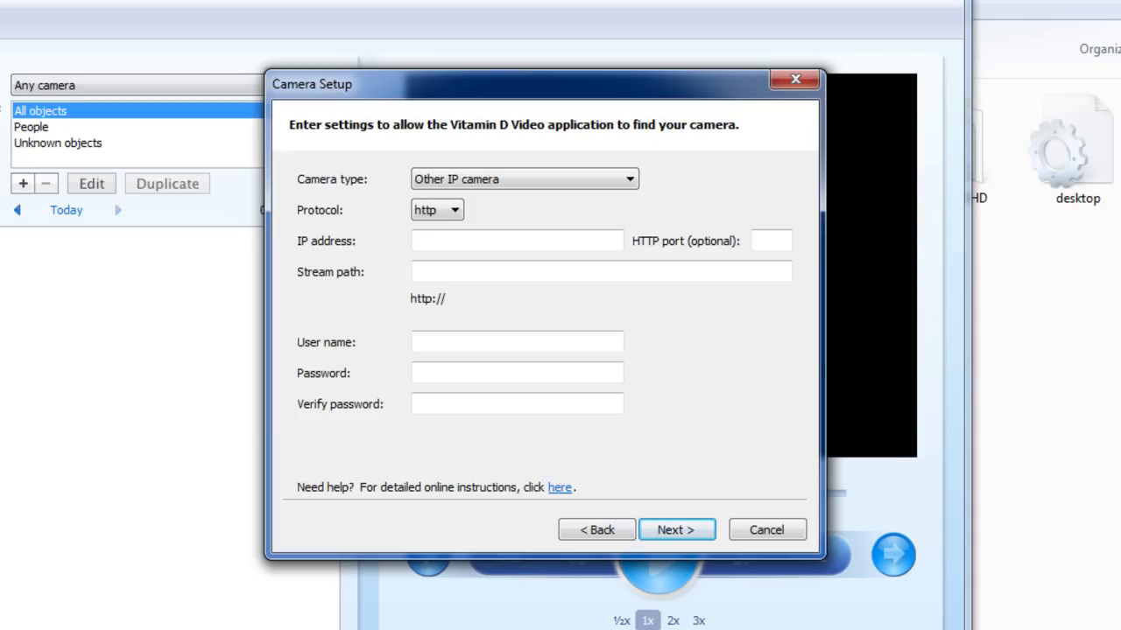
Step: Move the BSeries search window aside and enter IP address 192.168.1.0 in the camera form
{"action": "left_click", "coordinate": [344, 587]}
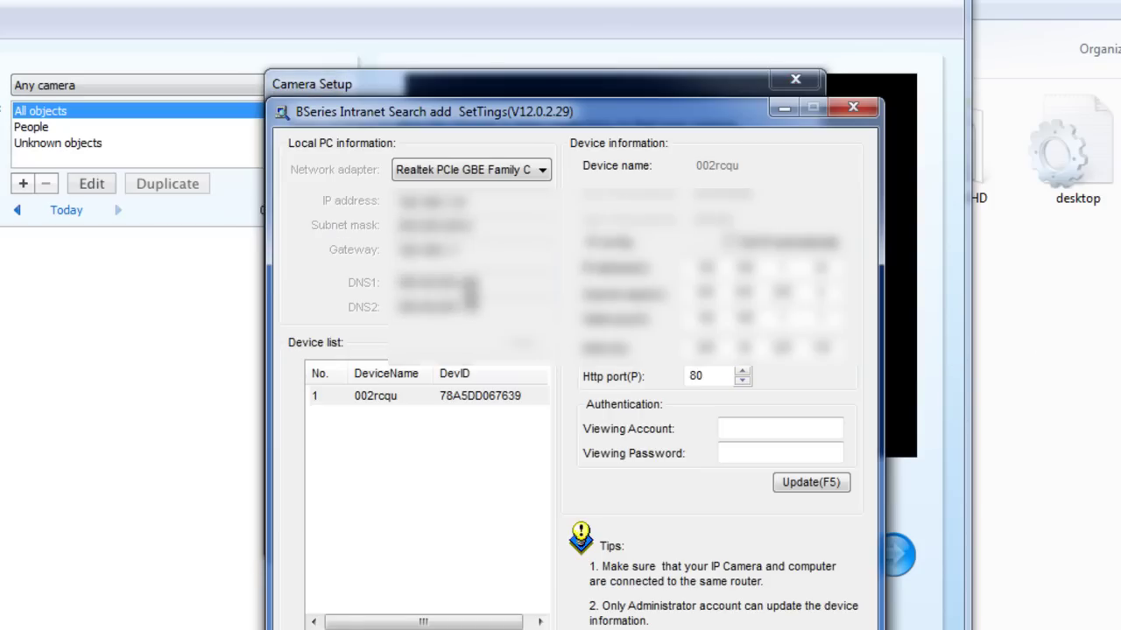
{"action": "left_click_drag", "start_coordinate": [499, 109], "coordinate": [1110, 116]}
{"action": "left_click", "coordinate": [557, 133]}
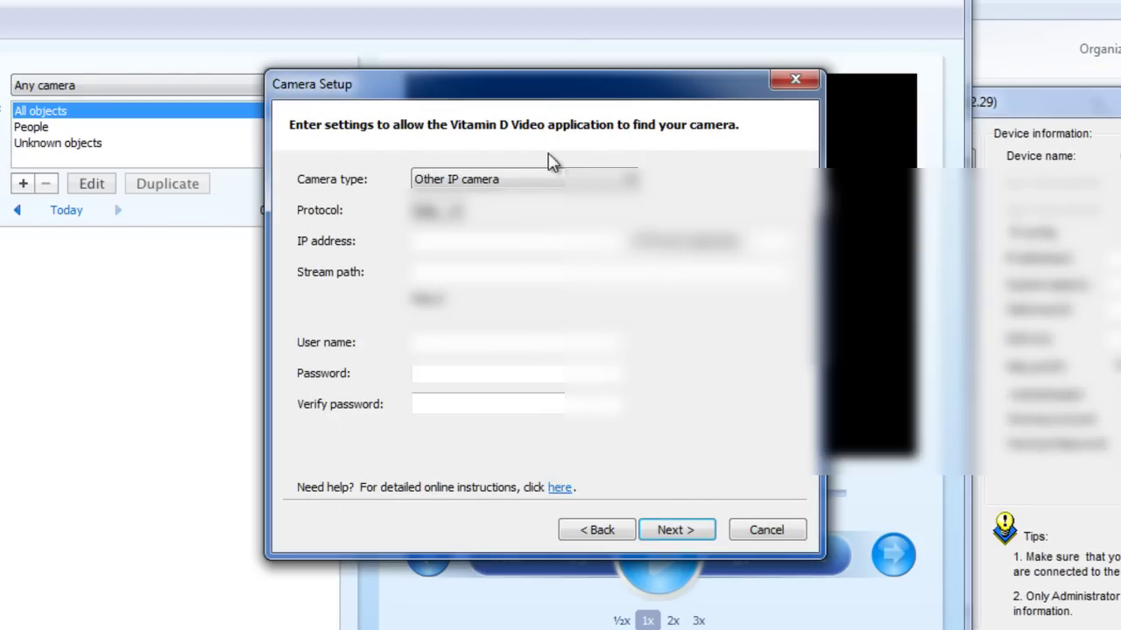
{"action": "type", "text": "192"}
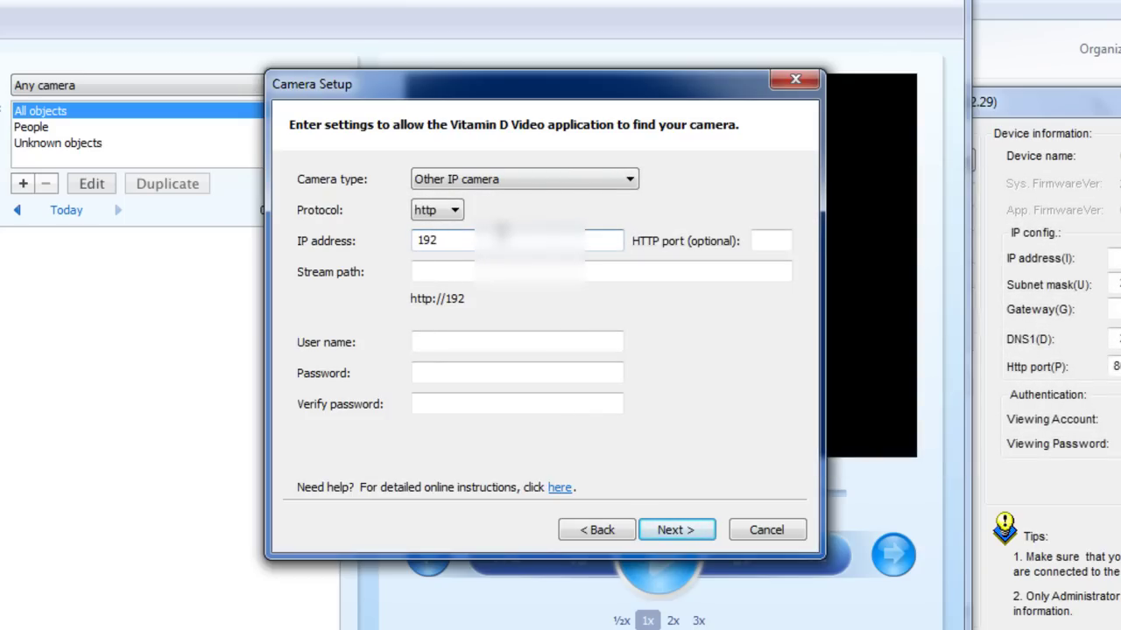
{"action": "type", "text": ".168.1."}
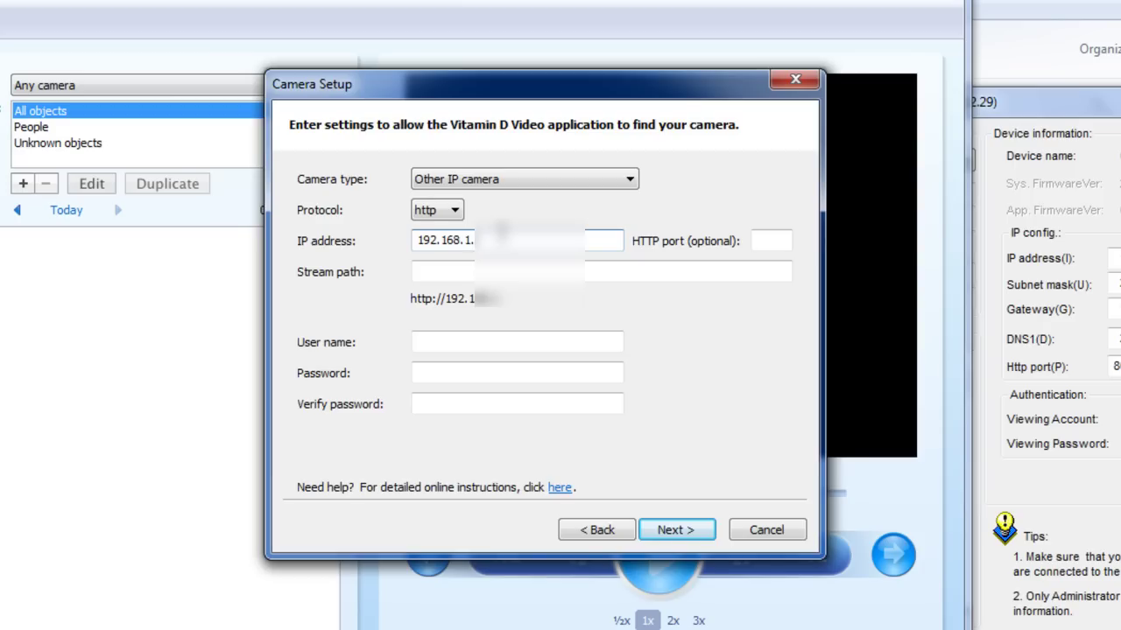
{"action": "type", "text": "0"}
Step: Select the videostream.cgi part of the stream URL in Notepad for the Stream path field
{"action": "left_click", "coordinate": [446, 276]}
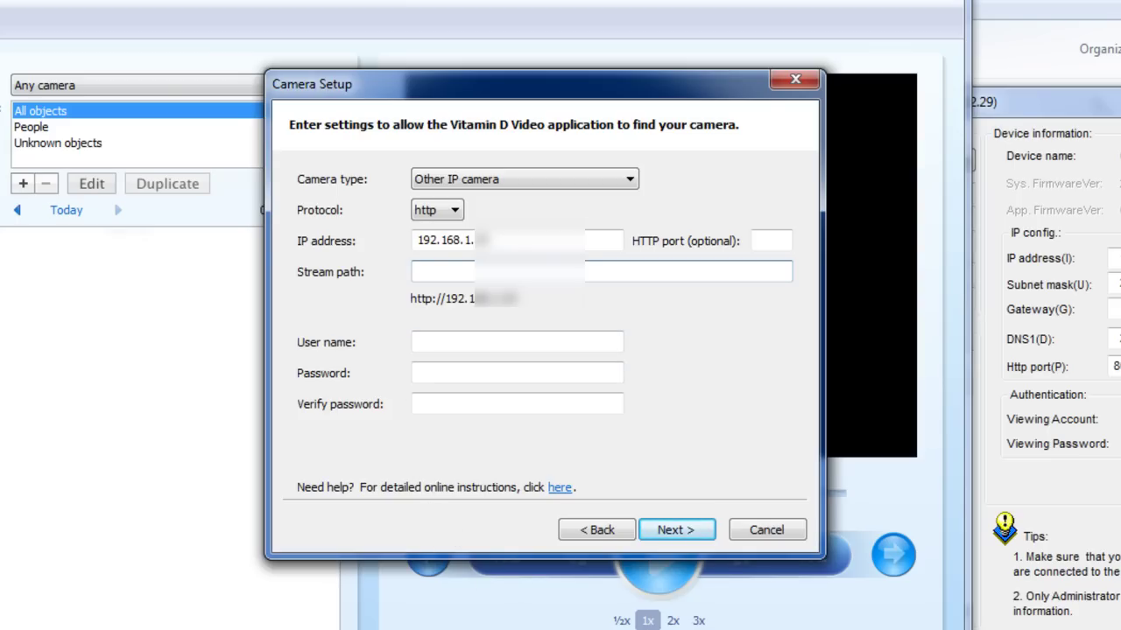
{"action": "left_click", "coordinate": [575, 604]}
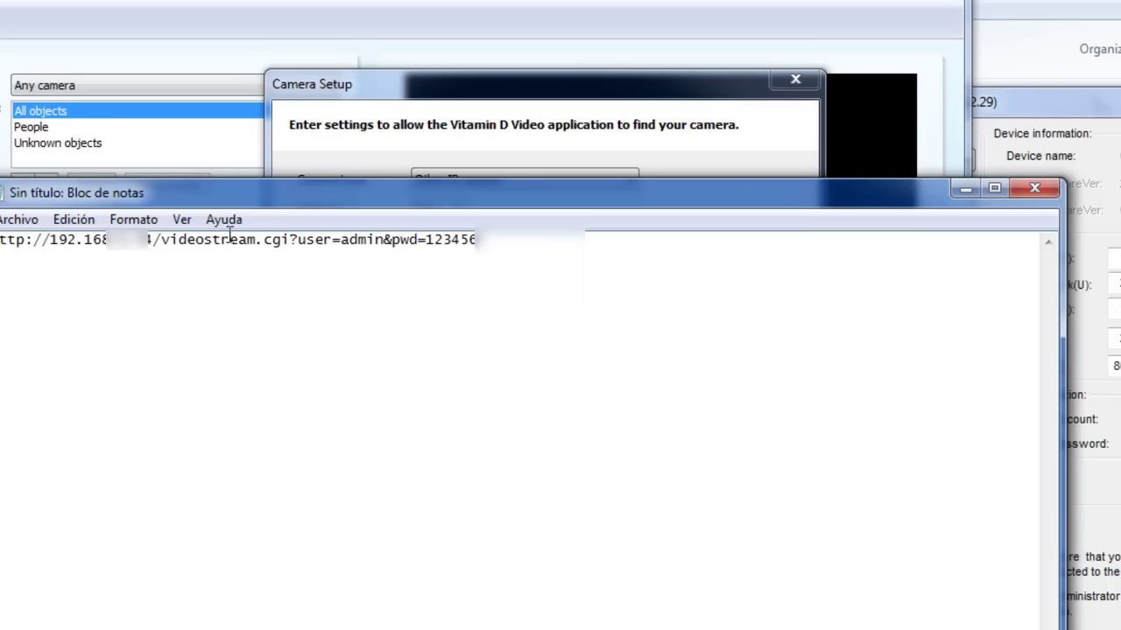
{"action": "left_click_drag", "start_coordinate": [161, 240], "coordinate": [289, 256]}
{"action": "key", "text": "ctrl+c"}
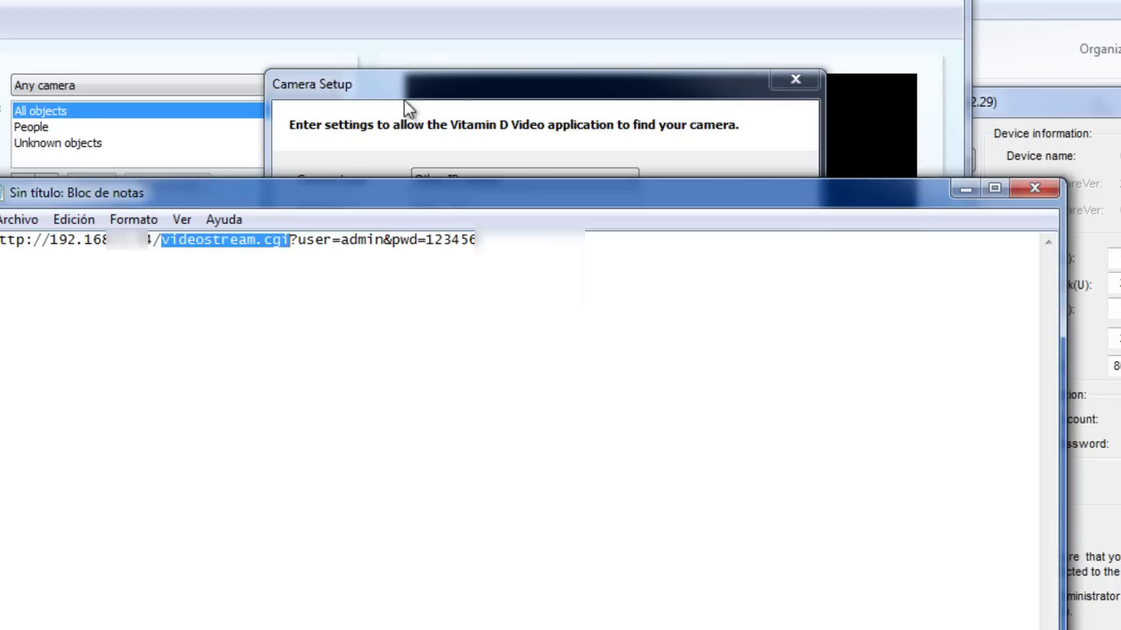
{"action": "left_click", "coordinate": [463, 108]}
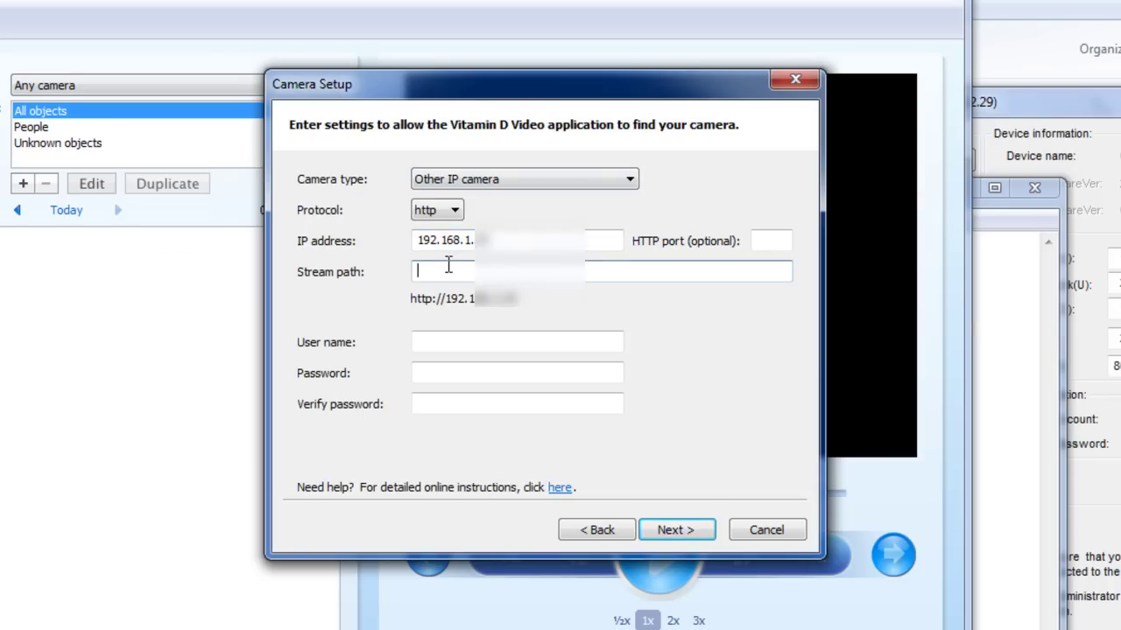
Step: Paste videostream.cgi as Stream path, enter user name admin and the camera password twice
{"action": "key", "text": "ctrl+v"}
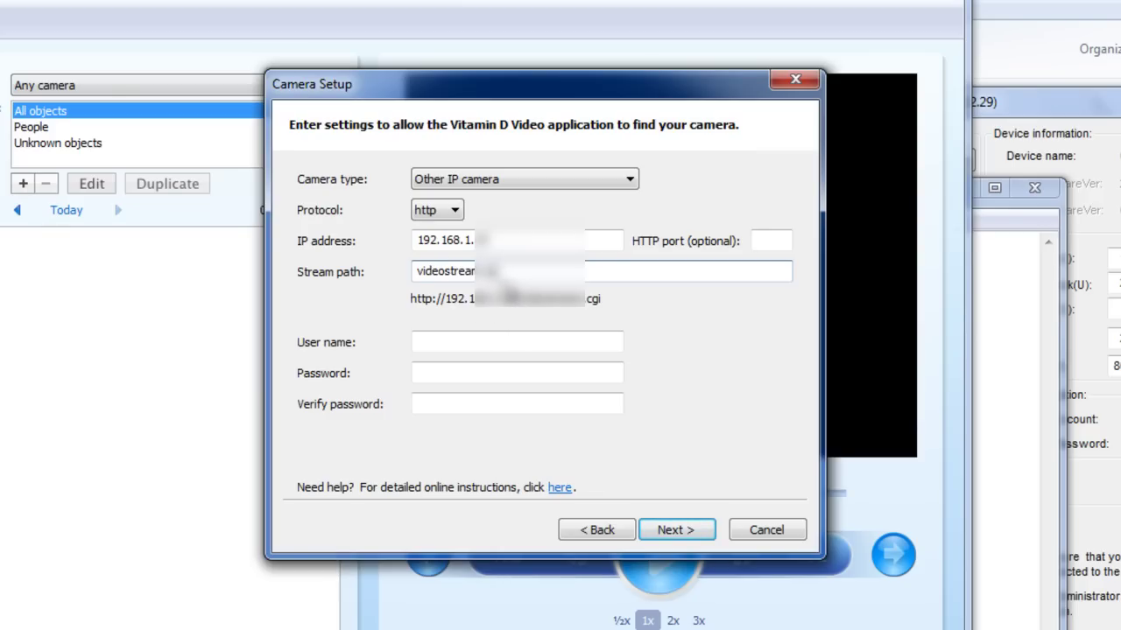
{"action": "left_click", "coordinate": [494, 340]}
{"action": "type", "text": "admin"}
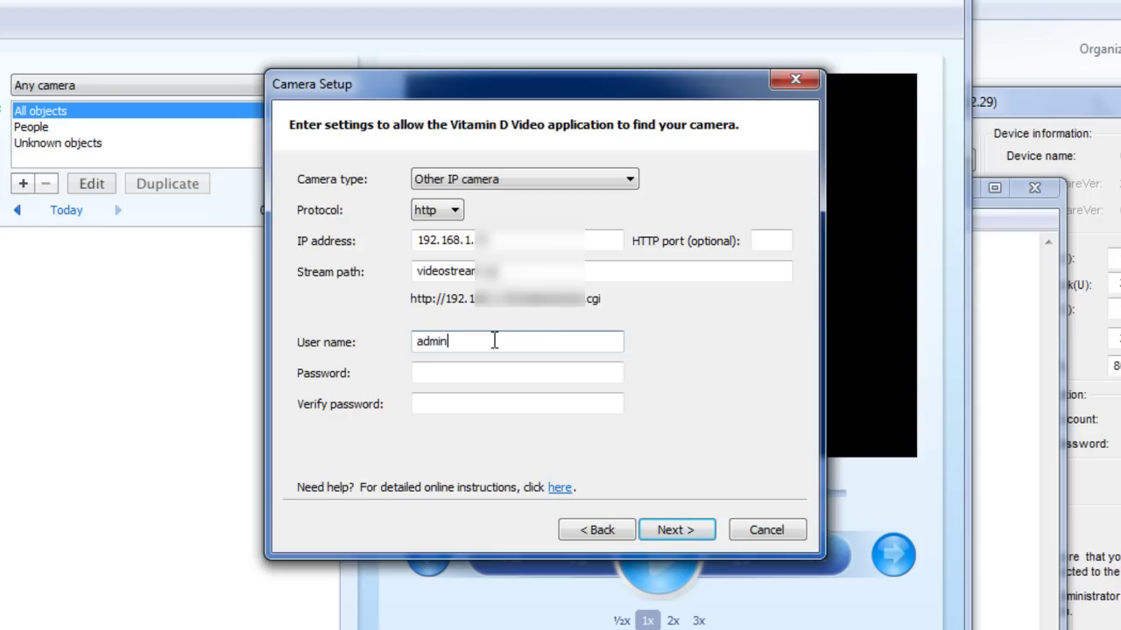
{"action": "left_click", "coordinate": [474, 376]}
{"action": "type", "text": "••"}
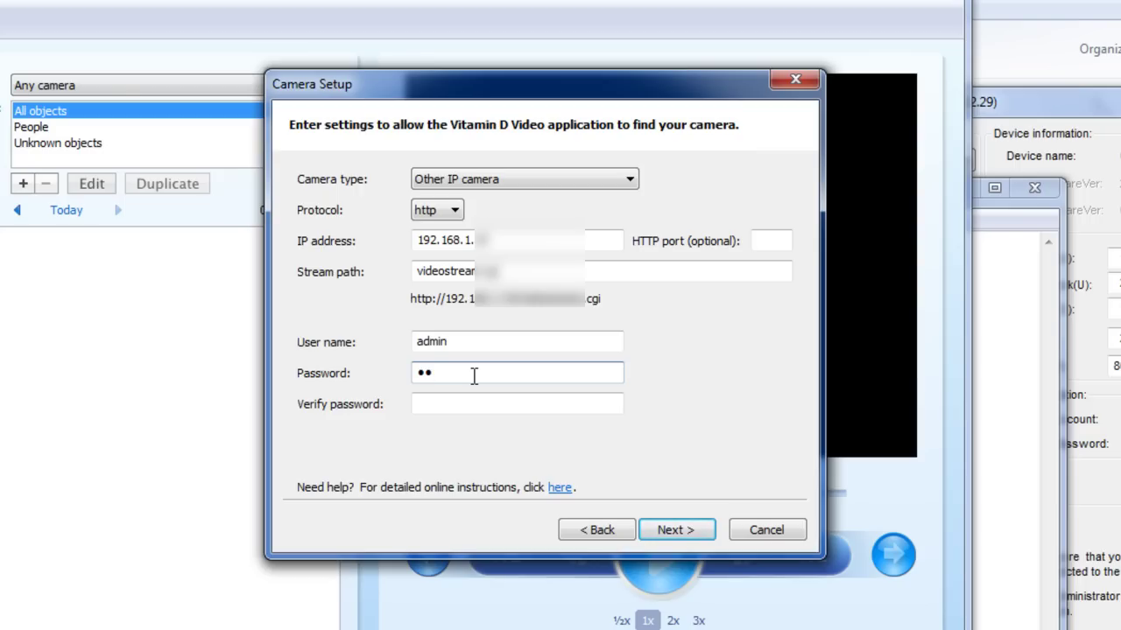
{"action": "type", "text": "••••"}
{"action": "left_click", "coordinate": [430, 405]}
{"action": "type", "text": "••••••"}
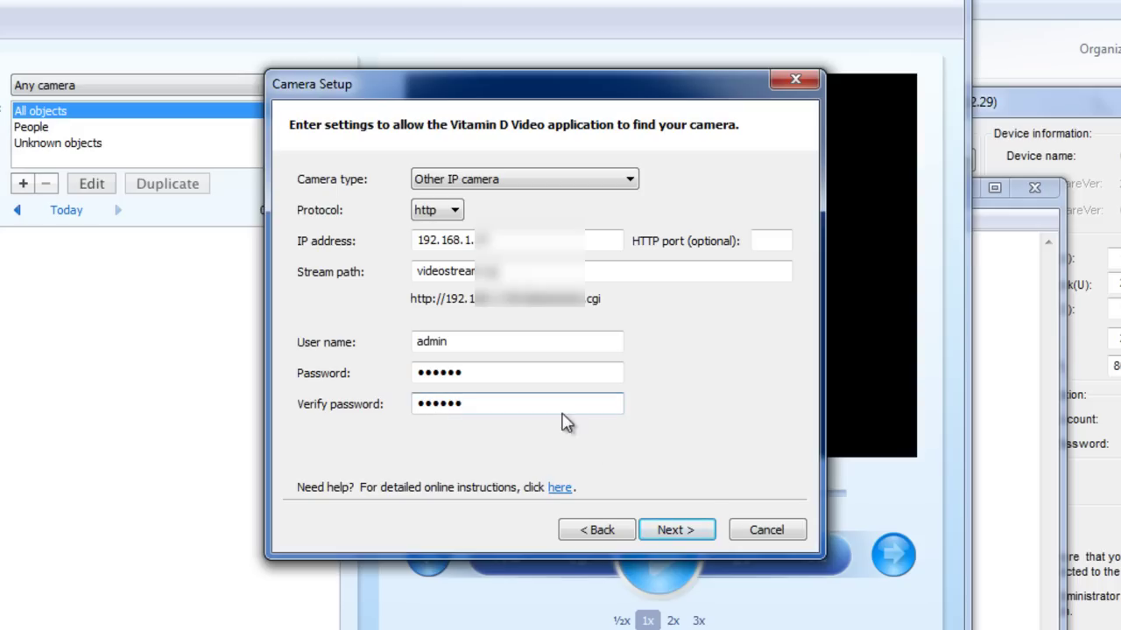
{"action": "left_click", "coordinate": [680, 532]}
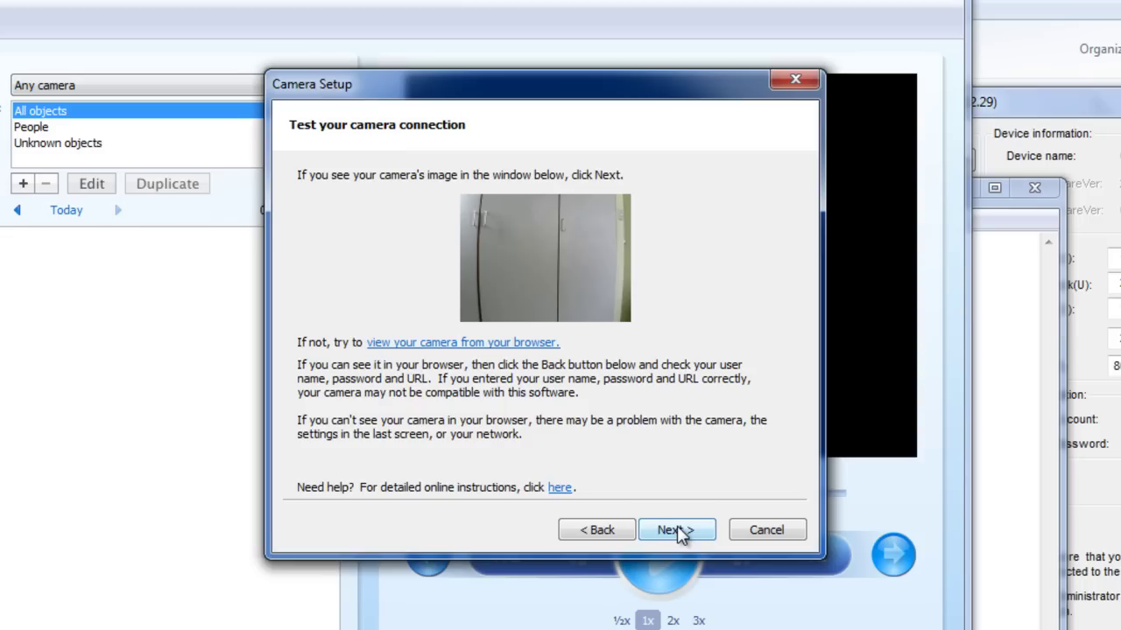
Step: Accept the live camera image on the Test page and continue
{"action": "left_click", "coordinate": [680, 531]}
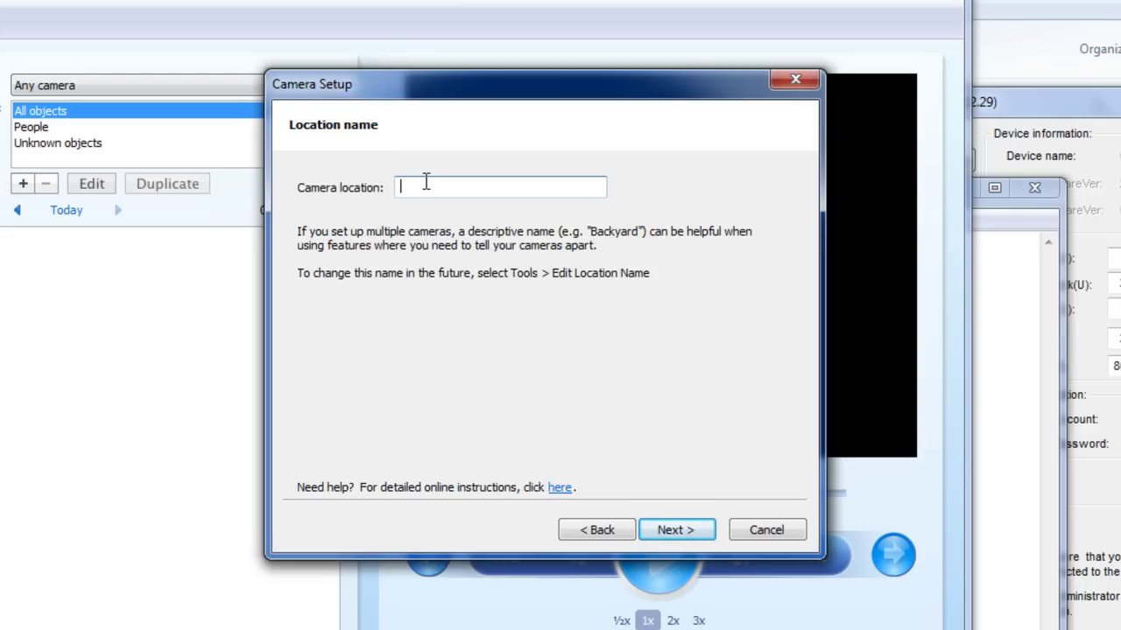
Step: Enter Oficina as the camera location and finish the wizard to show its live view
{"action": "type", "text": "Oficina"}
{"action": "left_click", "coordinate": [697, 532]}
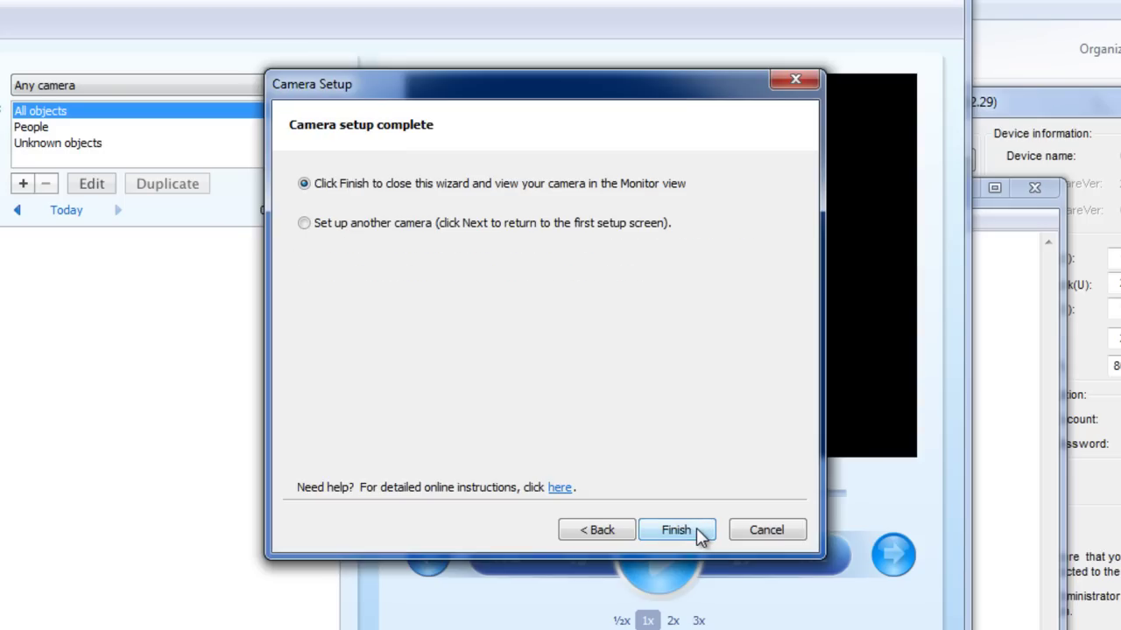
{"action": "left_click", "coordinate": [675, 529]}
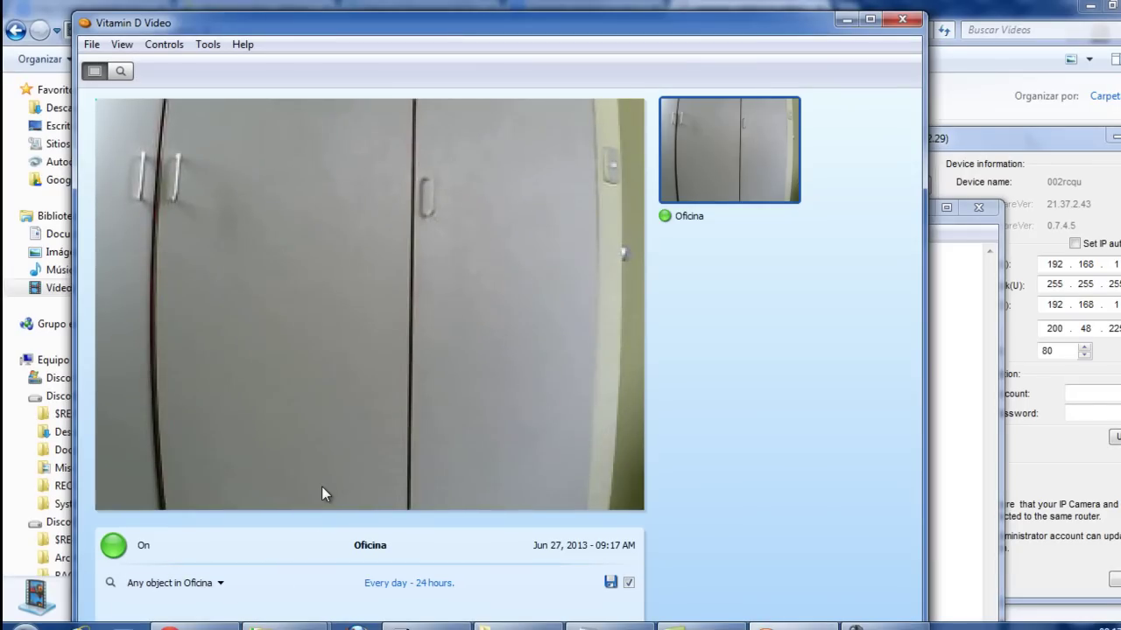
Step: Open the search view and play the 9:17 am Unknown – Oficina clip
{"action": "left_click", "coordinate": [122, 72]}
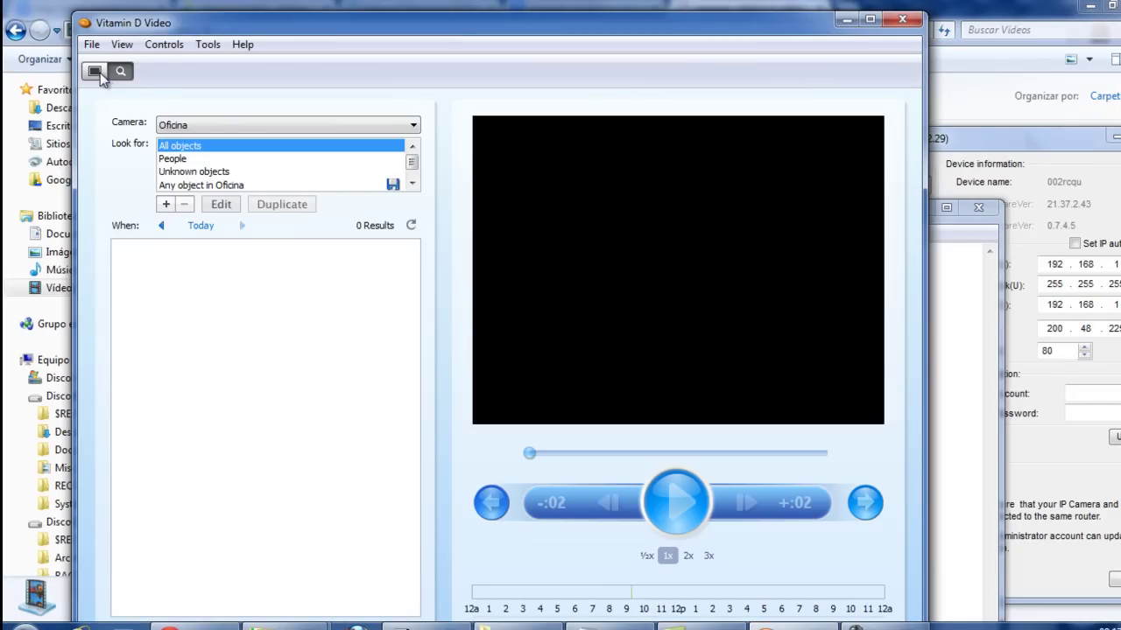
{"action": "left_click", "coordinate": [97, 72]}
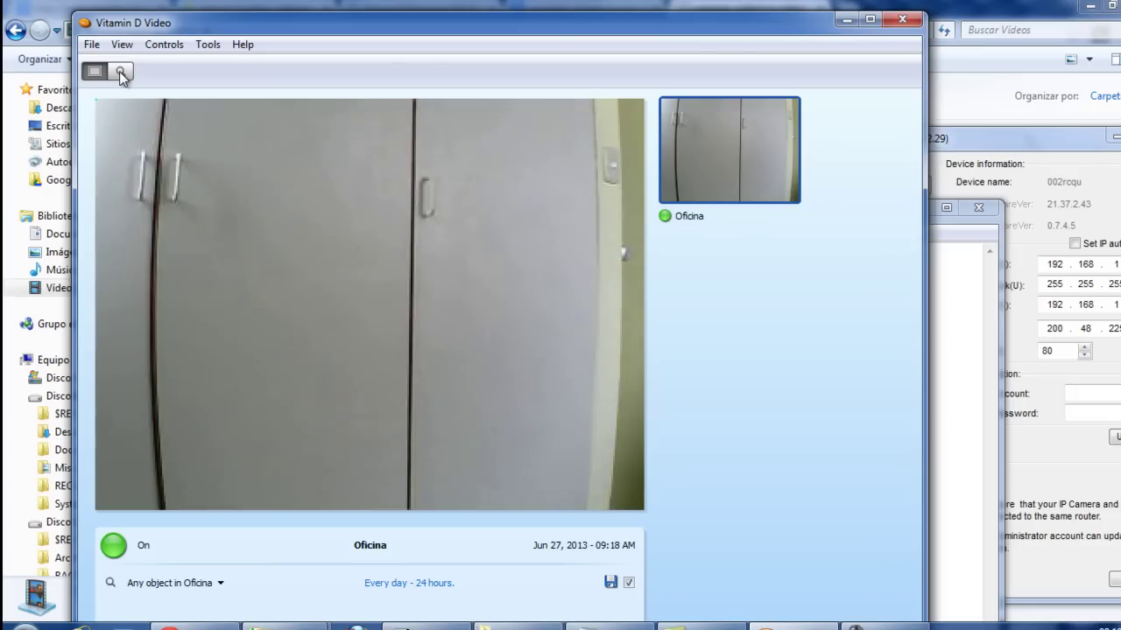
{"action": "left_click", "coordinate": [119, 71]}
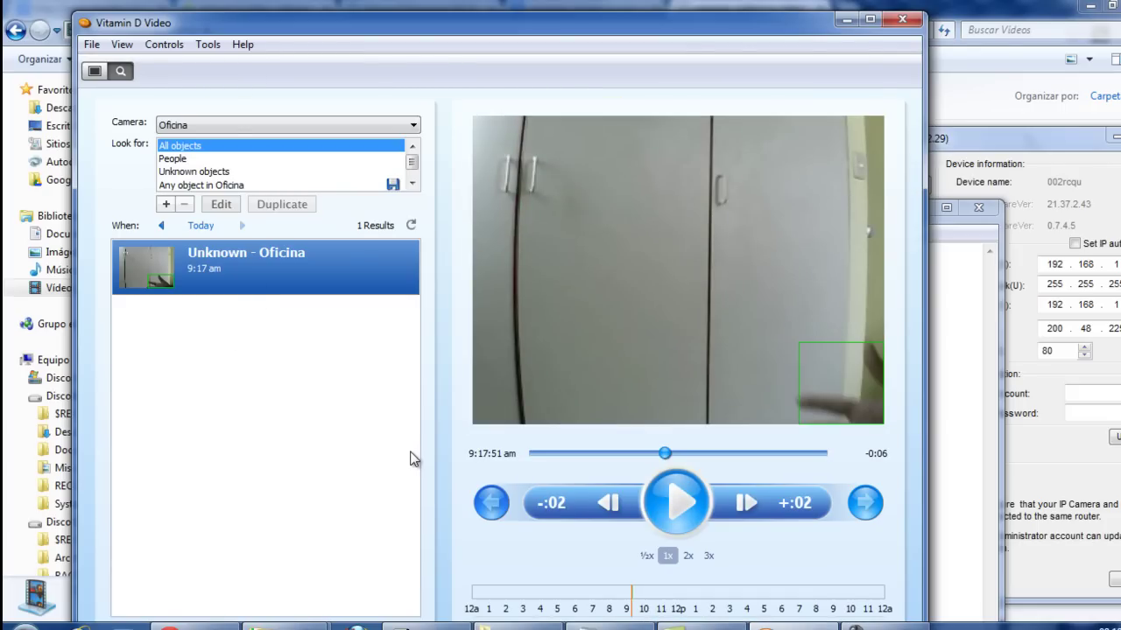
{"action": "left_click", "coordinate": [679, 502]}
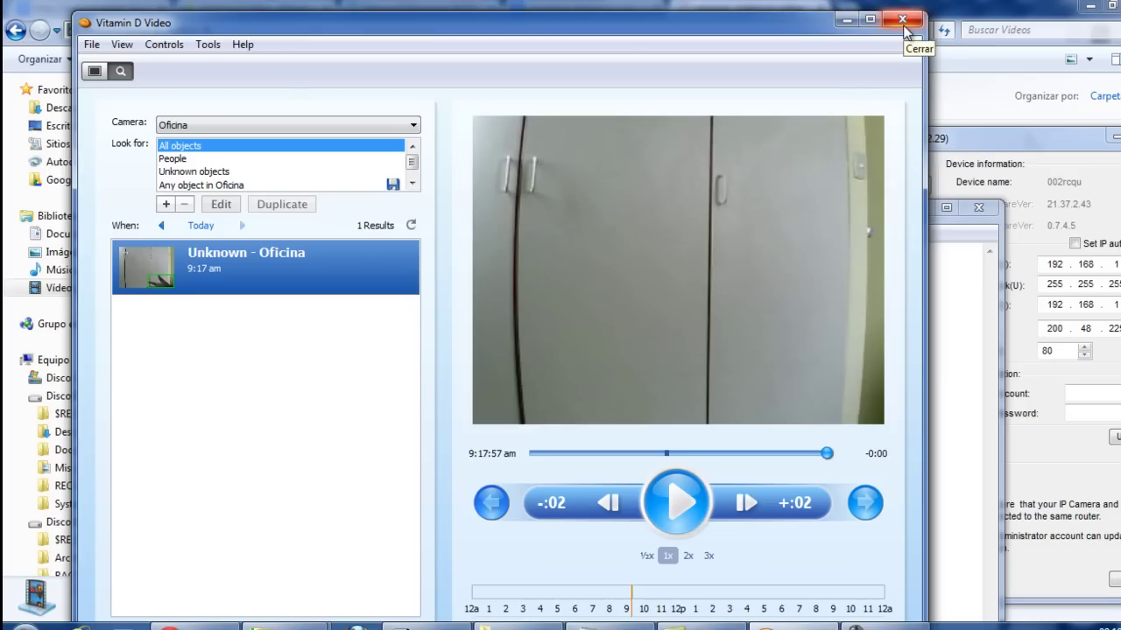
Step: Launch VLC media player from the Start (Iniciar) menu
{"action": "left_click", "coordinate": [24, 623]}
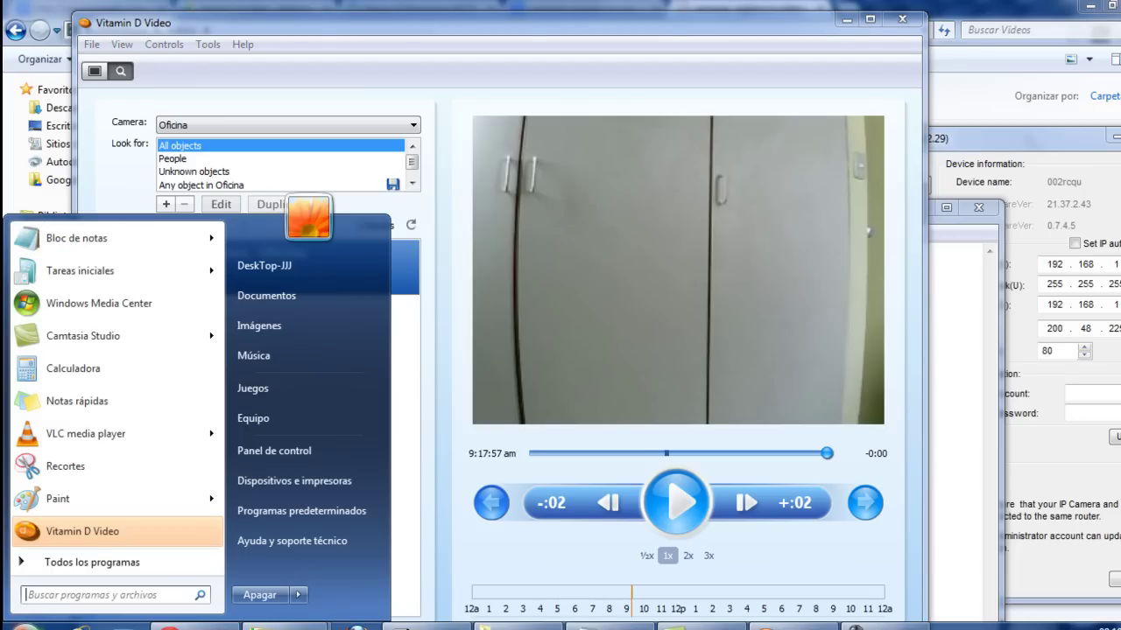
{"action": "mouse_move", "coordinate": [82, 442]}
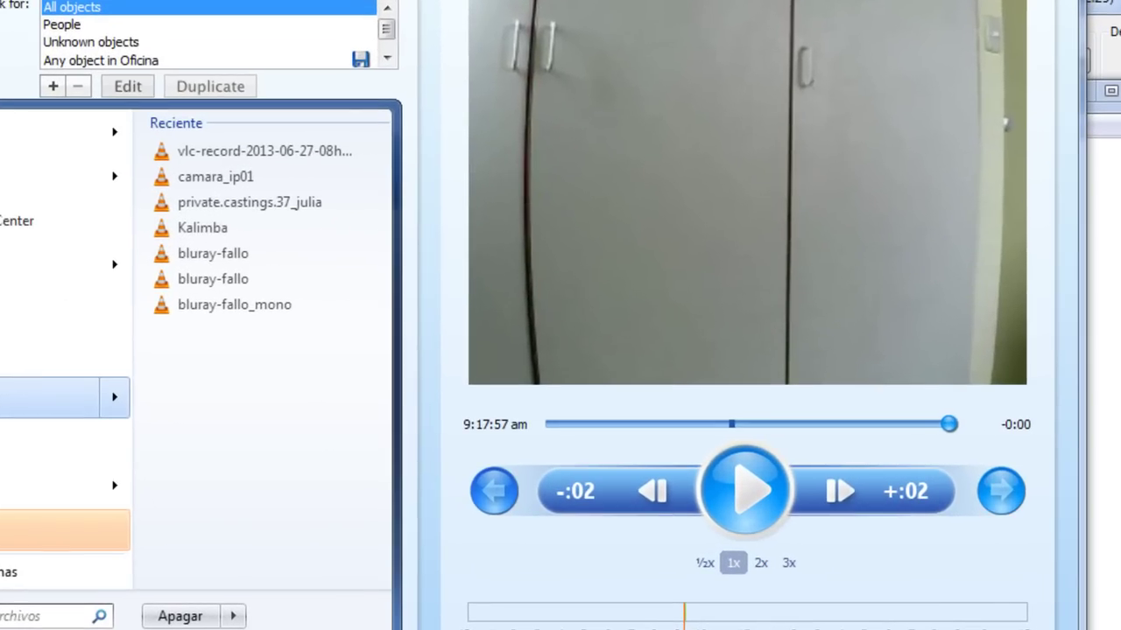
{"action": "left_click", "coordinate": [27, 420]}
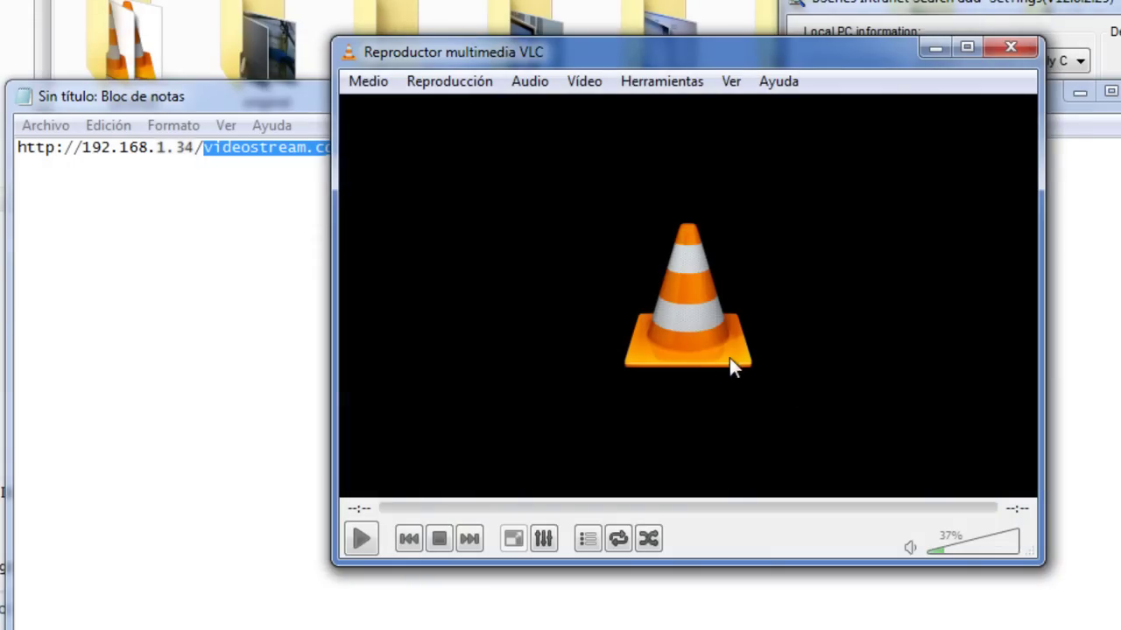
Step: In Notepad, highlight the stream URL's IP address, videostream.cgi path, user name and password in turn
{"action": "left_click", "coordinate": [272, 238]}
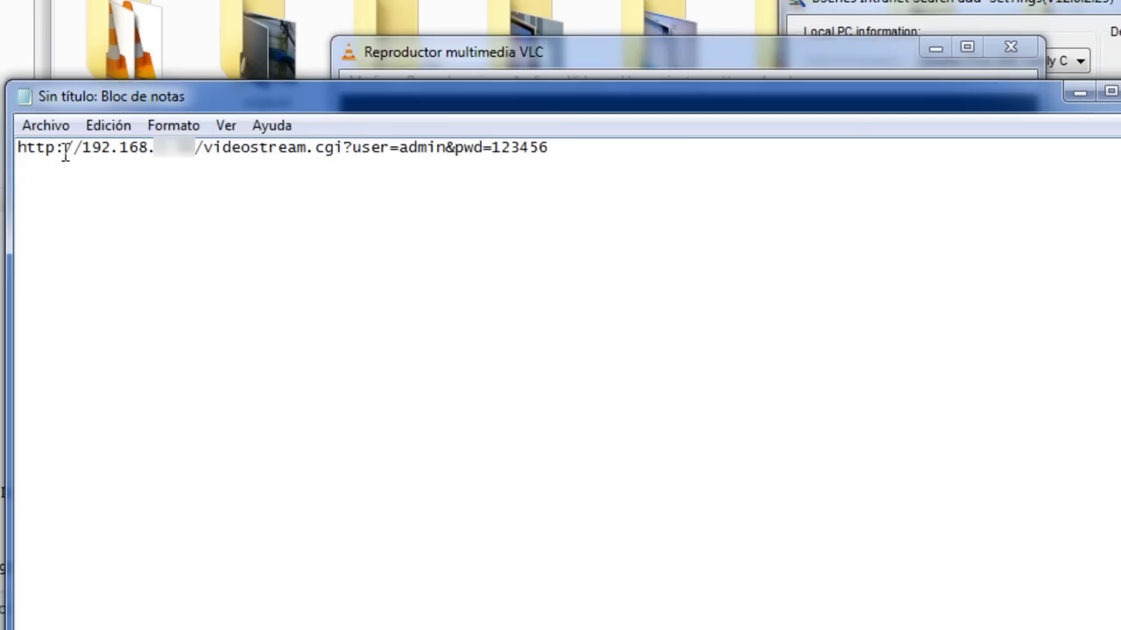
{"action": "left_click_drag", "start_coordinate": [81, 148], "coordinate": [195, 160]}
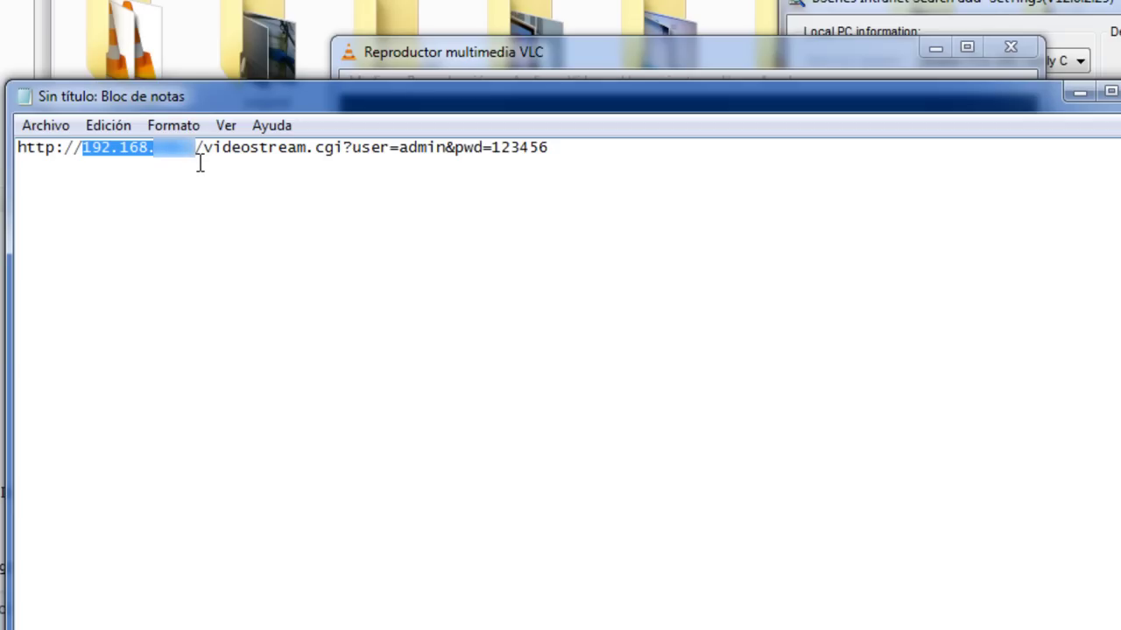
{"action": "left_click_drag", "start_coordinate": [203, 158], "coordinate": [342, 158]}
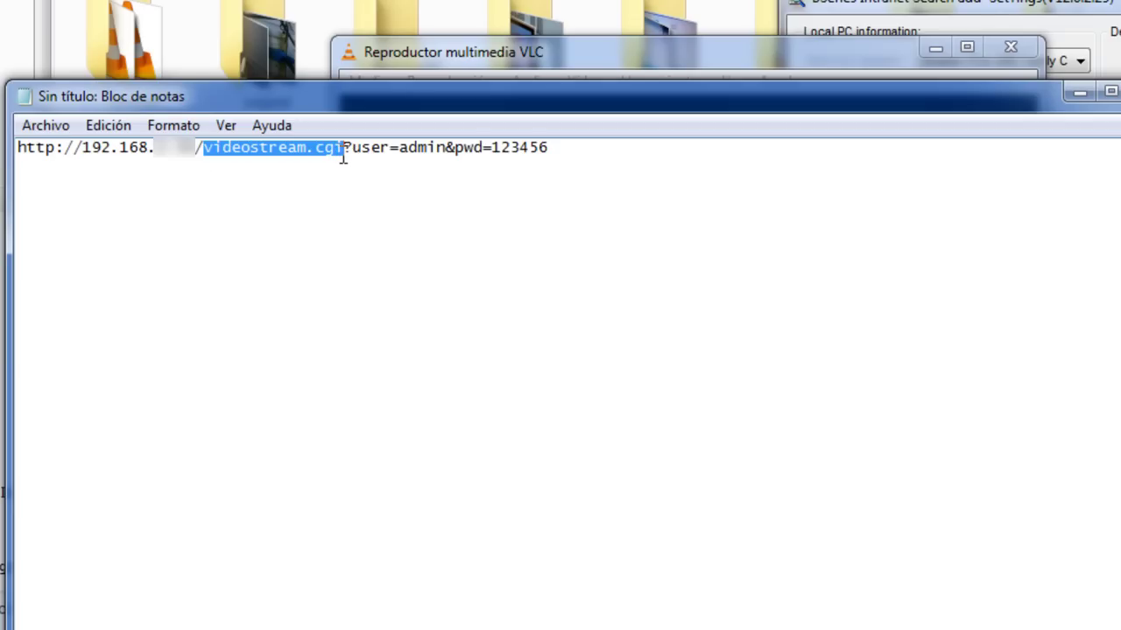
{"action": "left_click", "coordinate": [403, 148]}
{"action": "left_click_drag", "start_coordinate": [353, 146], "coordinate": [446, 160]}
{"action": "left_click", "coordinate": [447, 146]}
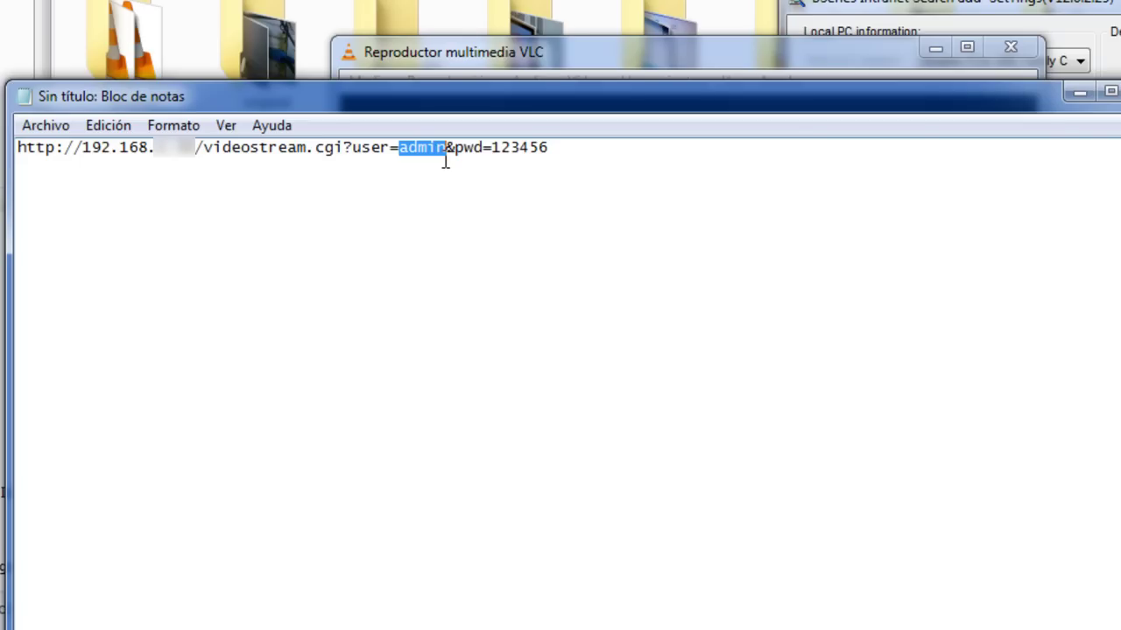
{"action": "left_click", "coordinate": [491, 147]}
{"action": "left_click_drag", "start_coordinate": [492, 147], "coordinate": [568, 147]}
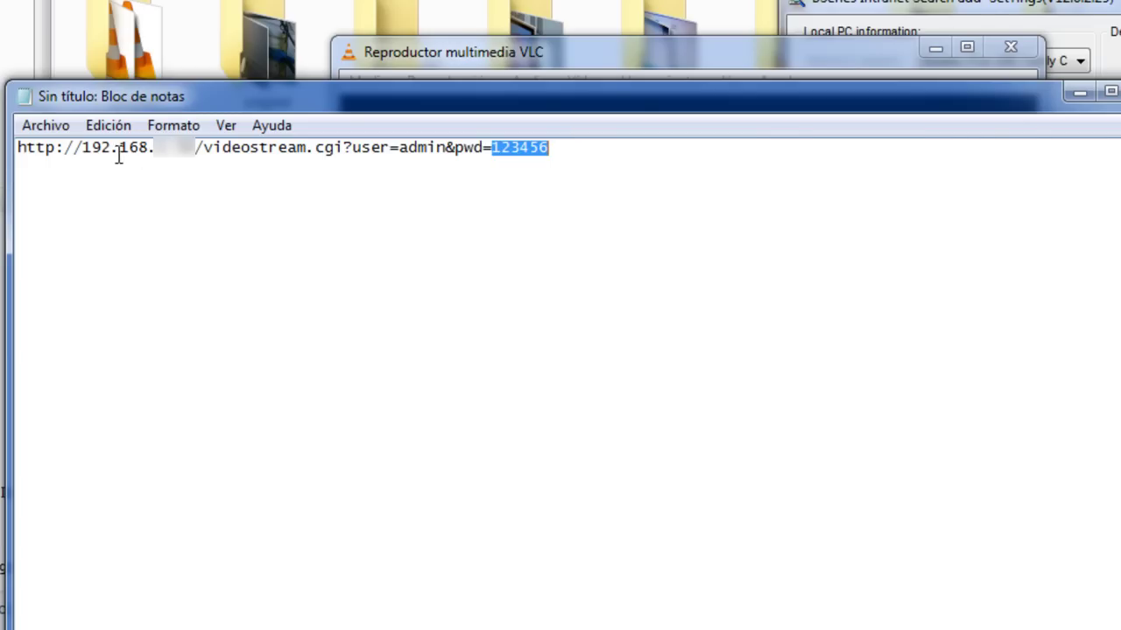
Step: Re-highlight the IP, user name and password values, then select the entire stream URL
{"action": "left_click_drag", "start_coordinate": [84, 147], "coordinate": [197, 160]}
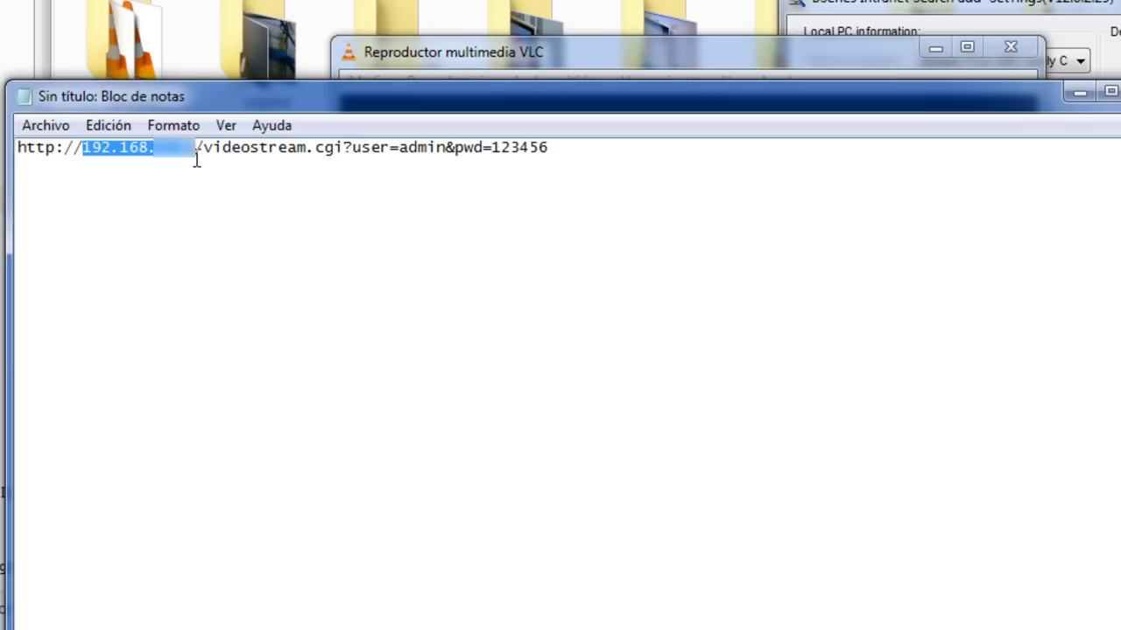
{"action": "left_click_drag", "start_coordinate": [399, 147], "coordinate": [446, 150]}
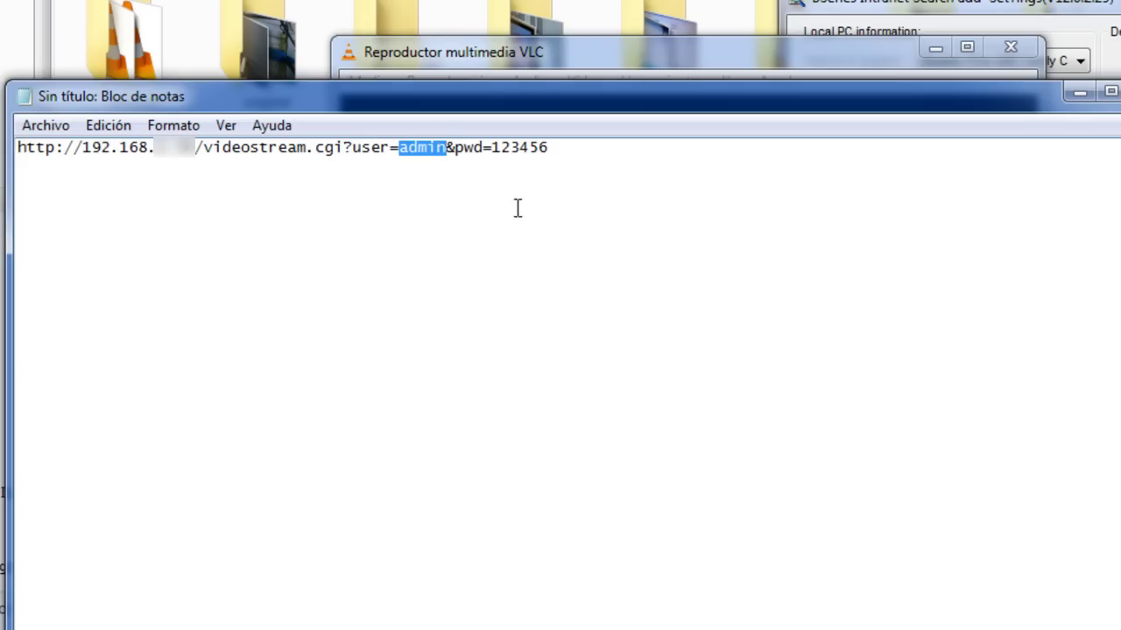
{"action": "left_click_drag", "start_coordinate": [492, 147], "coordinate": [567, 145]}
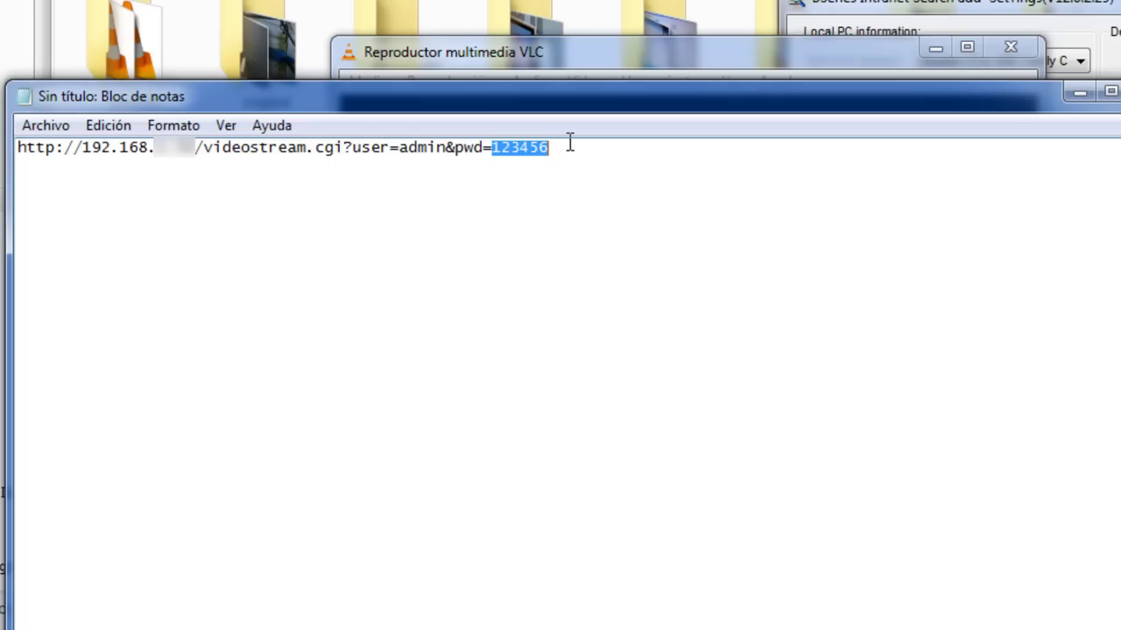
{"action": "left_click", "coordinate": [563, 208]}
{"action": "left_click_drag", "start_coordinate": [607, 152], "coordinate": [17, 148]}
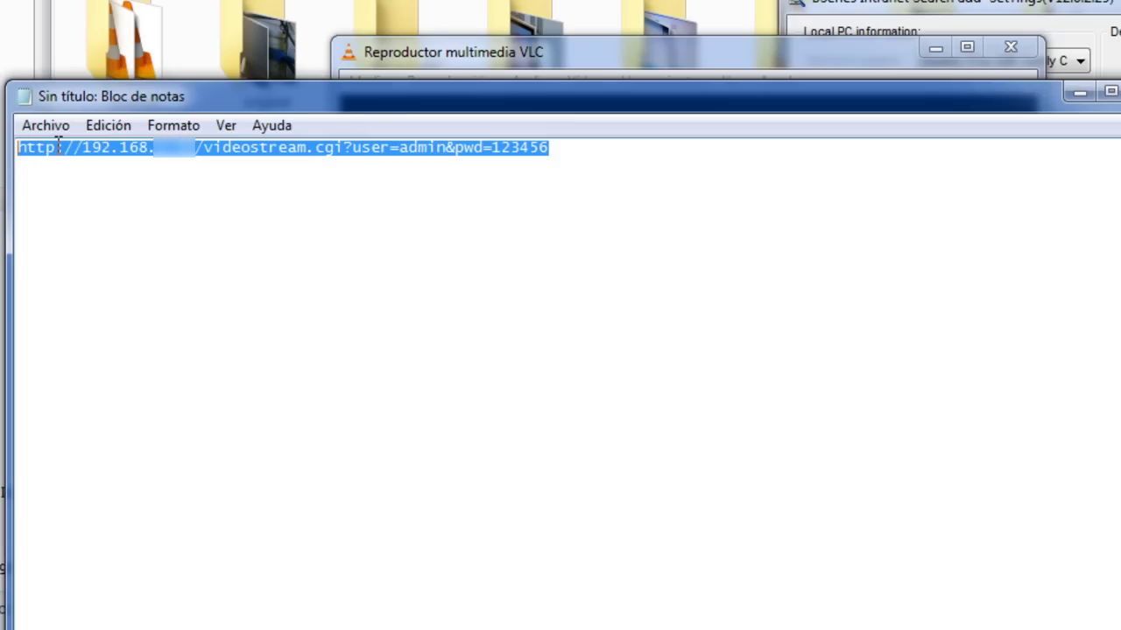
Step: Copy the stream URL from Notepad and open VLC's Medio > Abrir volcado de red dialog
{"action": "right_click", "coordinate": [58, 145]}
{"action": "left_click", "coordinate": [87, 219]}
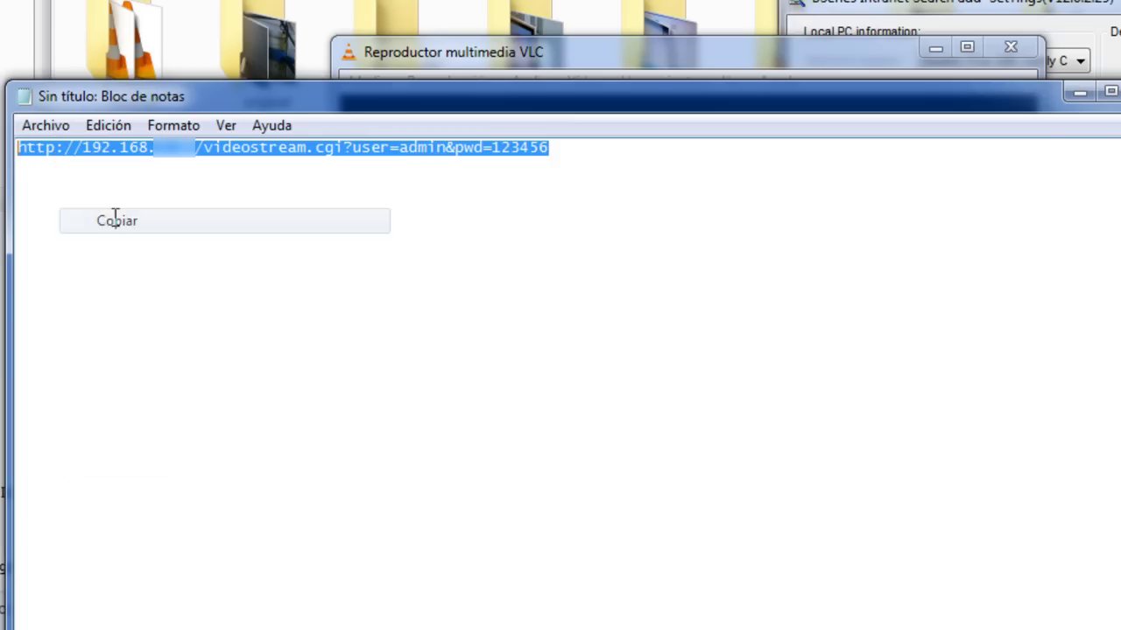
{"action": "left_click", "coordinate": [462, 50]}
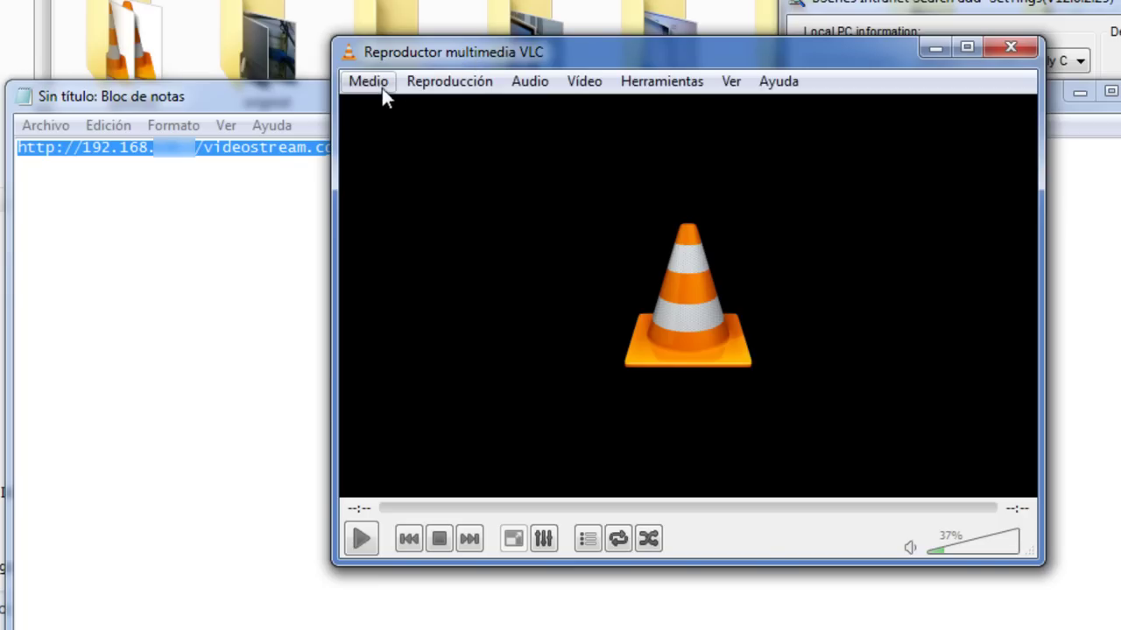
{"action": "left_click", "coordinate": [384, 87]}
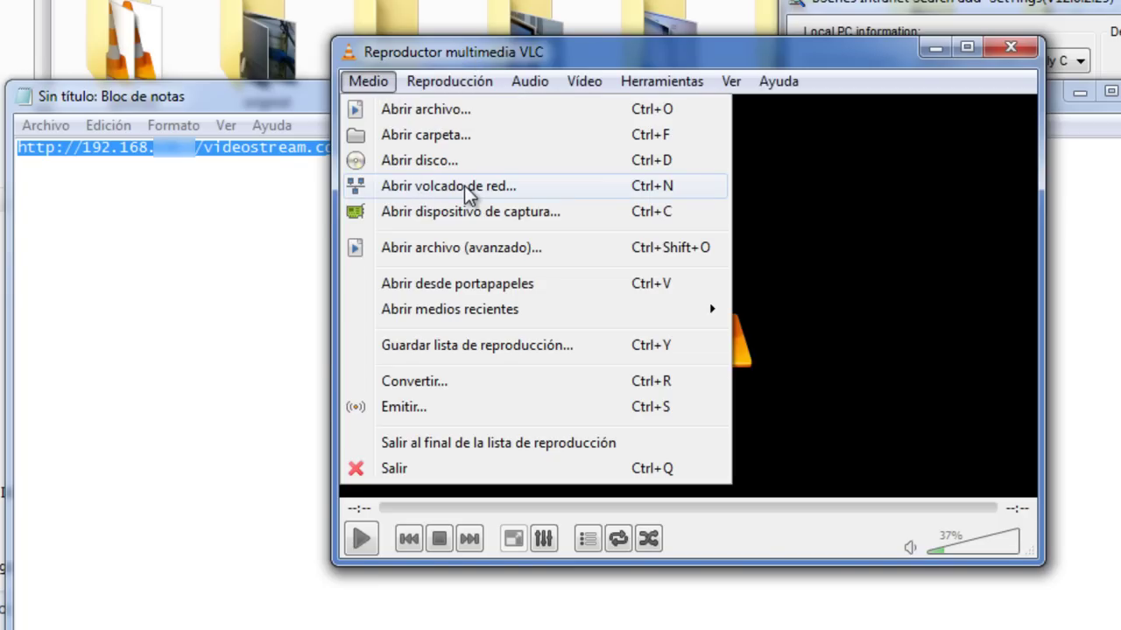
{"action": "left_click", "coordinate": [464, 186]}
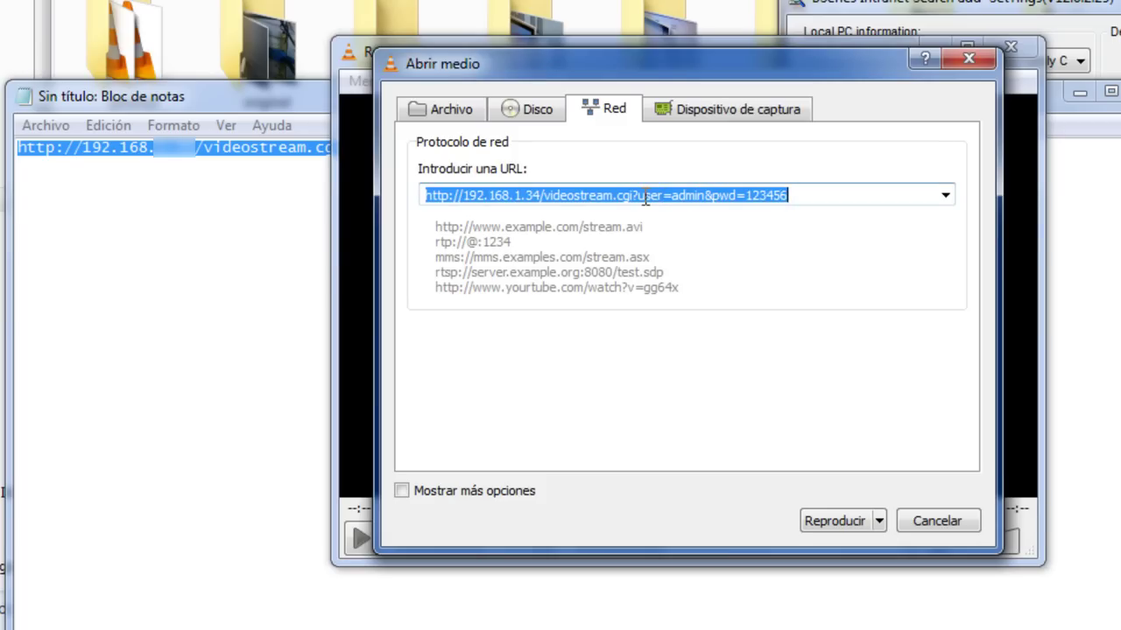
Step: Replace the address field's old URL with the copied videostream.cgi URL and choose Reproducir
{"action": "left_click_drag", "start_coordinate": [895, 198], "coordinate": [298, 199]}
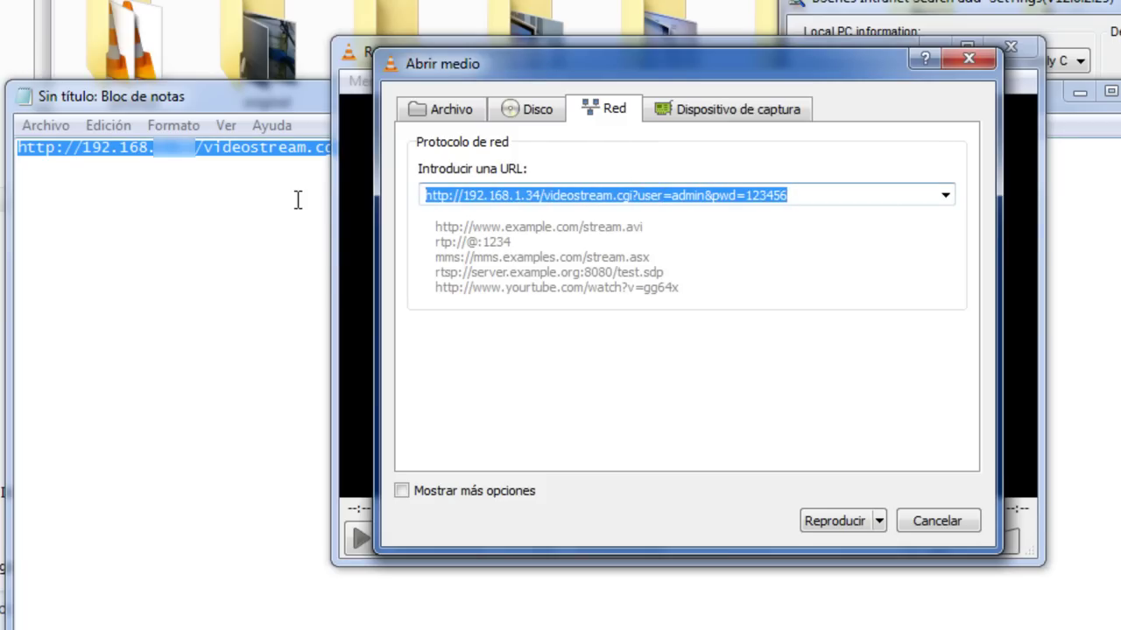
{"action": "key", "text": "BackSpace"}
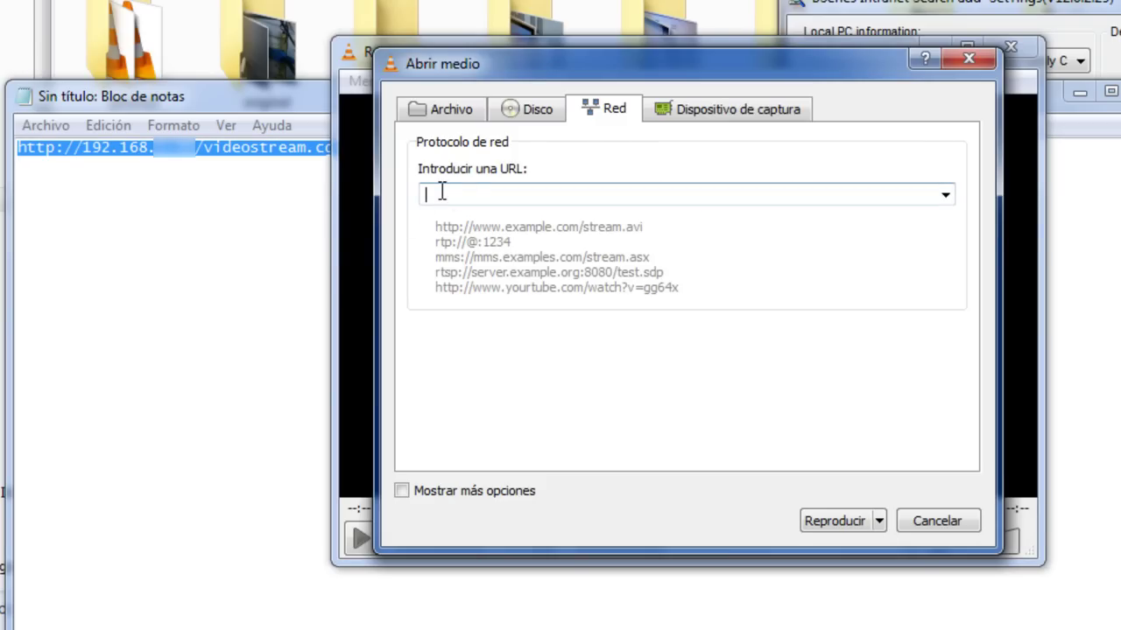
{"action": "right_click", "coordinate": [440, 194]}
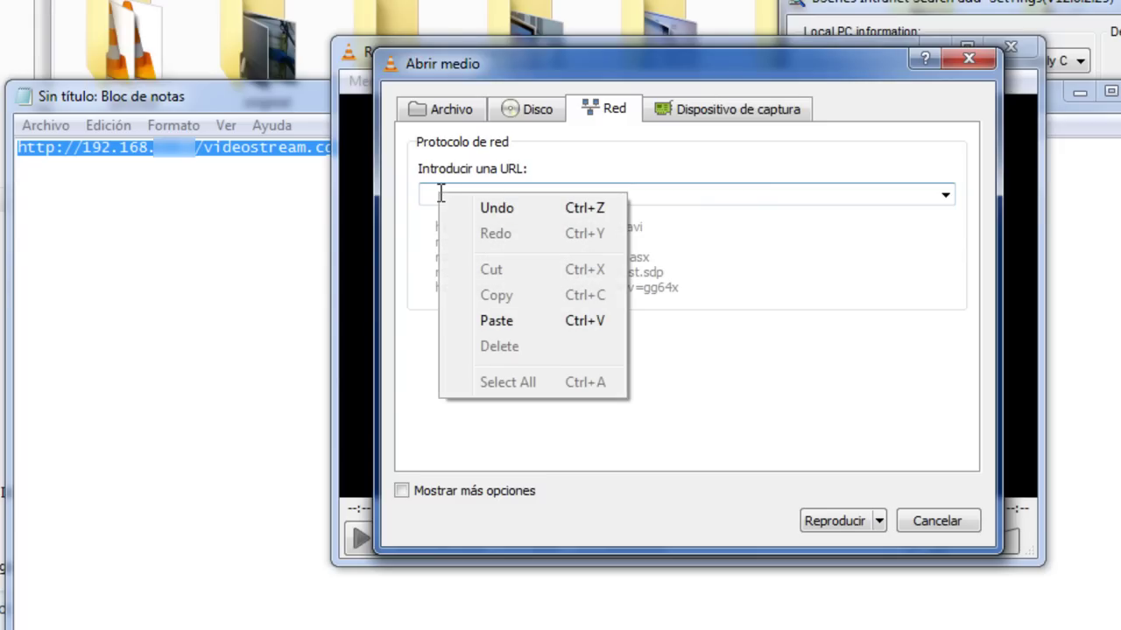
{"action": "left_click", "coordinate": [492, 320]}
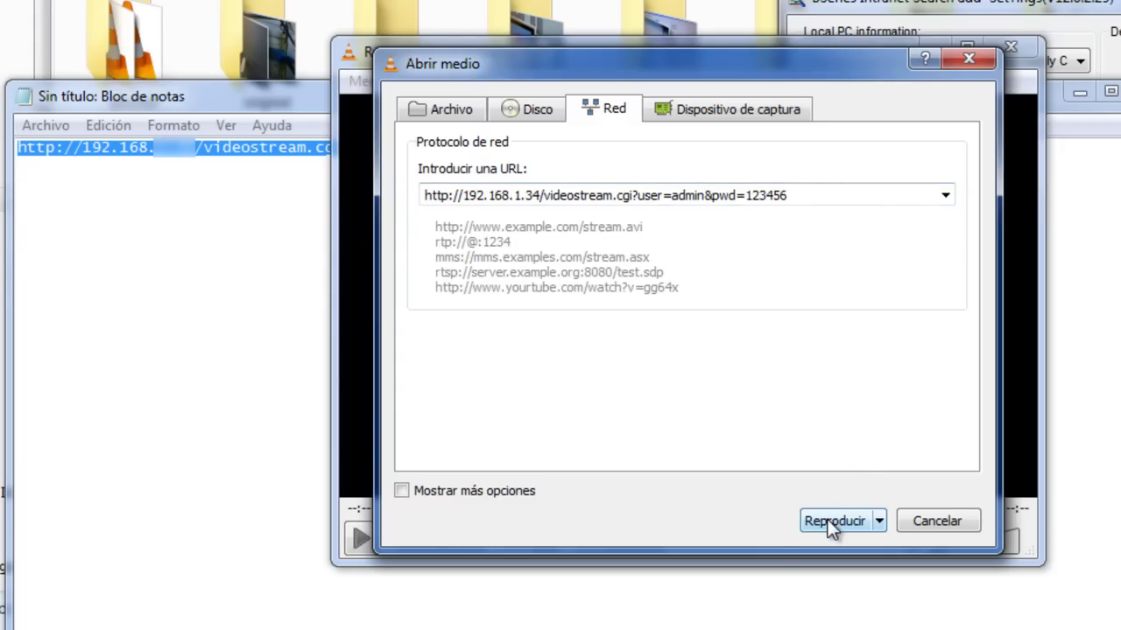
{"action": "left_click", "coordinate": [828, 520]}
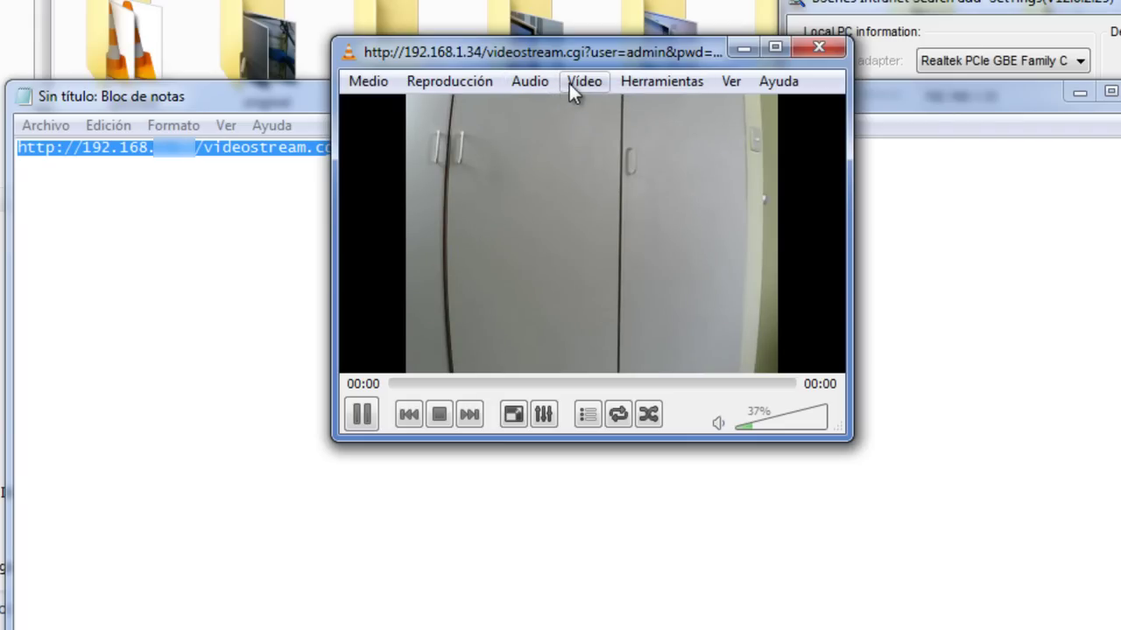
Step: Turn on Ver > Controles avanzados, make the VLC window taller, and start recording the stream
{"action": "left_click", "coordinate": [728, 88]}
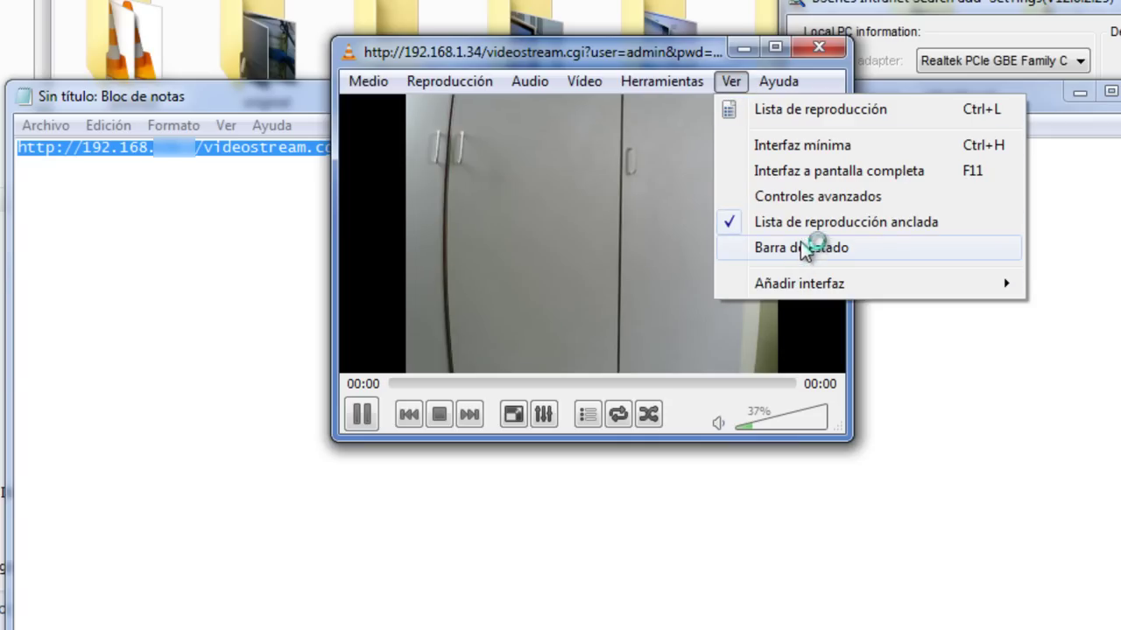
{"action": "left_click", "coordinate": [759, 196]}
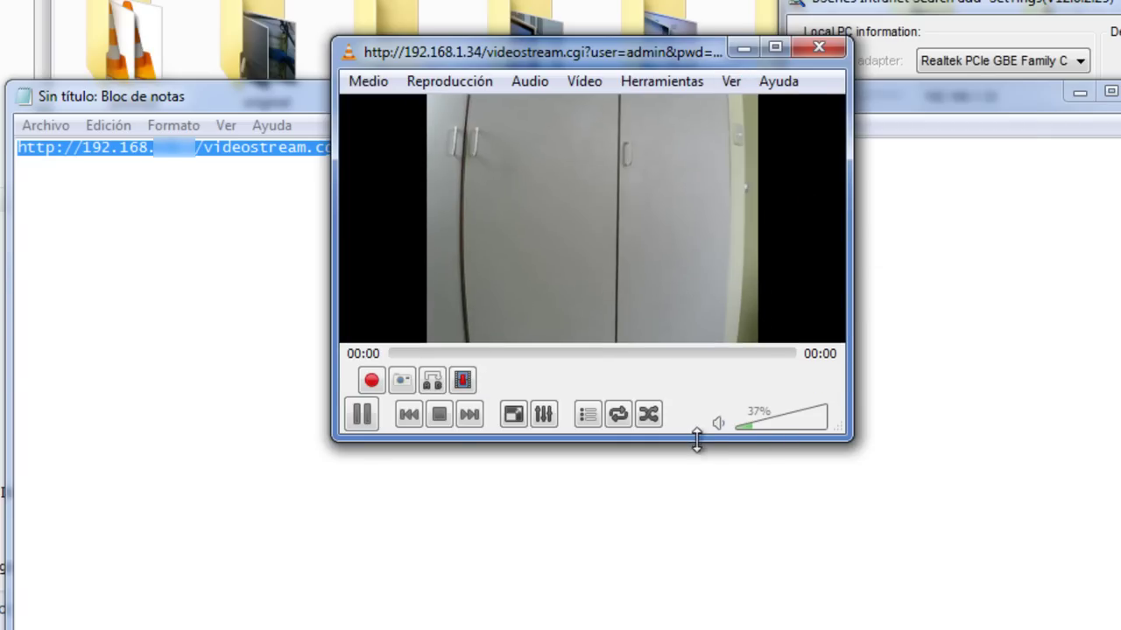
{"action": "left_click_drag", "start_coordinate": [695, 442], "coordinate": [678, 539]}
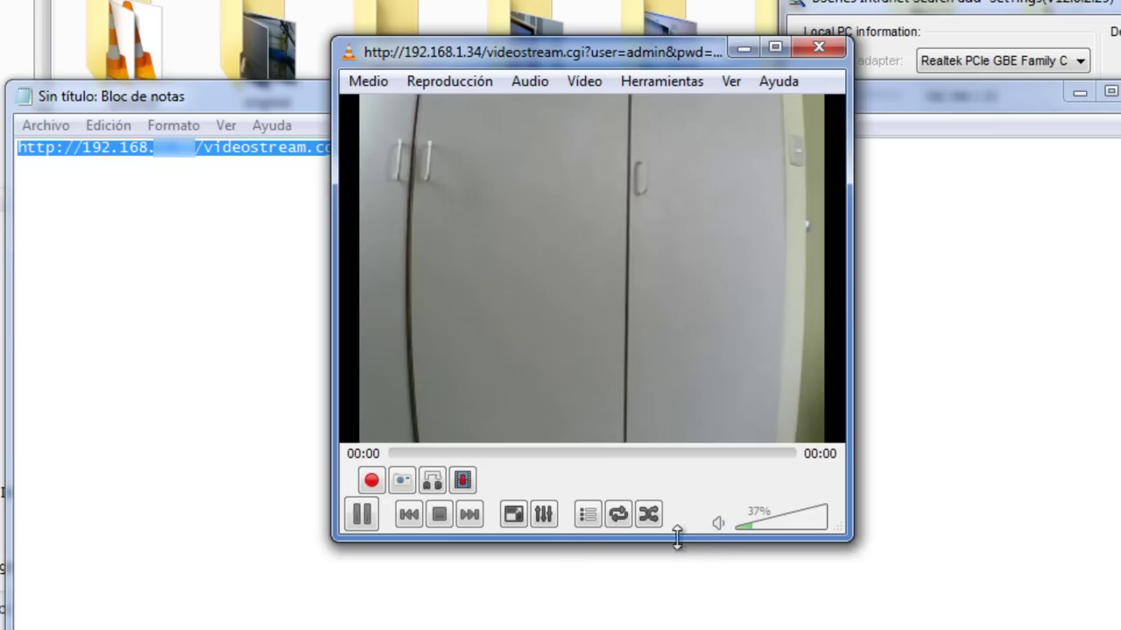
{"action": "left_click", "coordinate": [372, 481]}
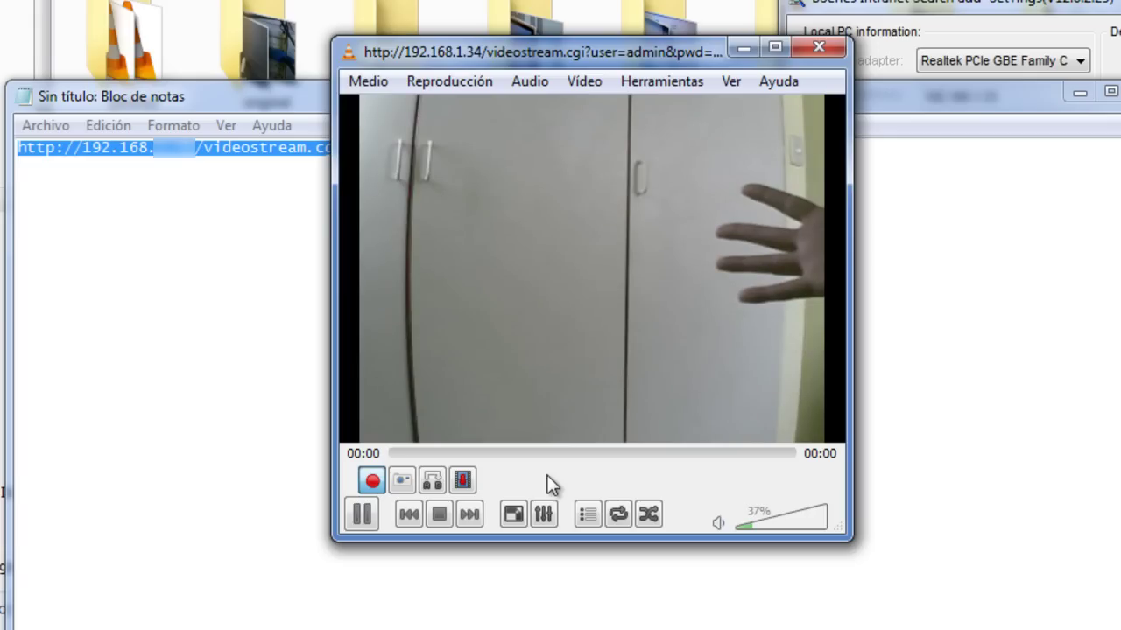
{"action": "left_click", "coordinate": [439, 517]}
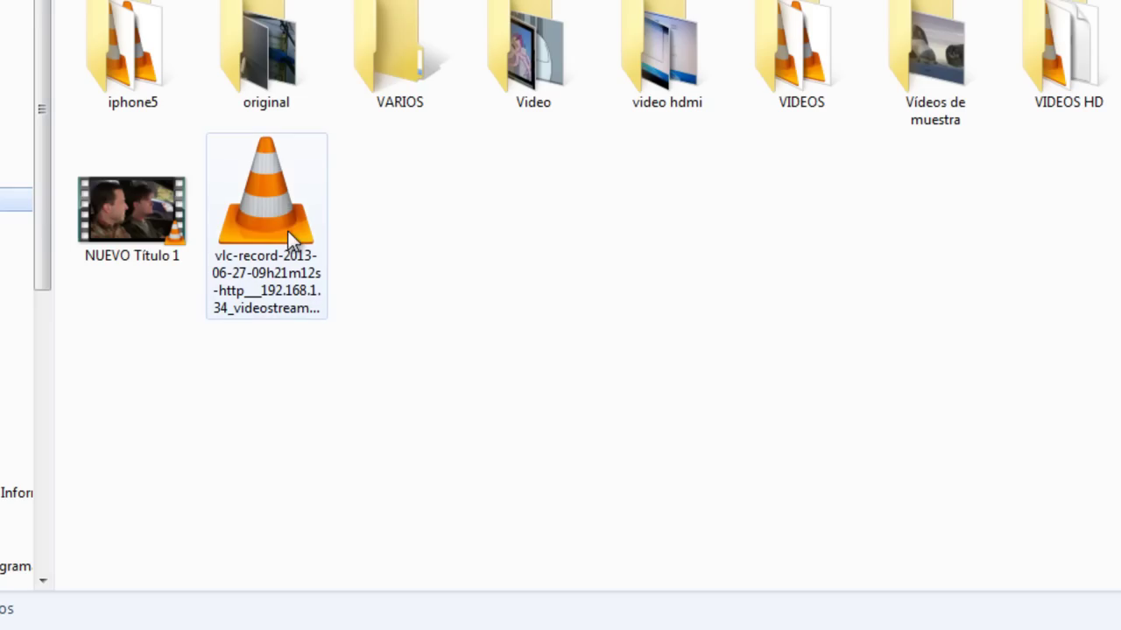
{"action": "left_click", "coordinate": [286, 228]}
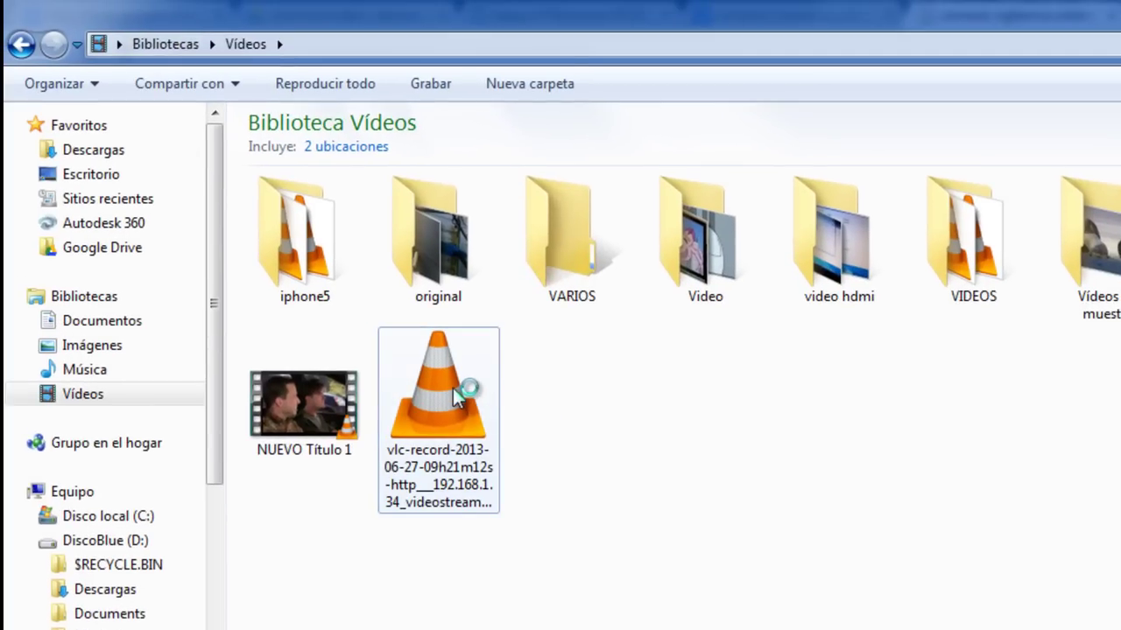
{"action": "double_click", "coordinate": [453, 388]}
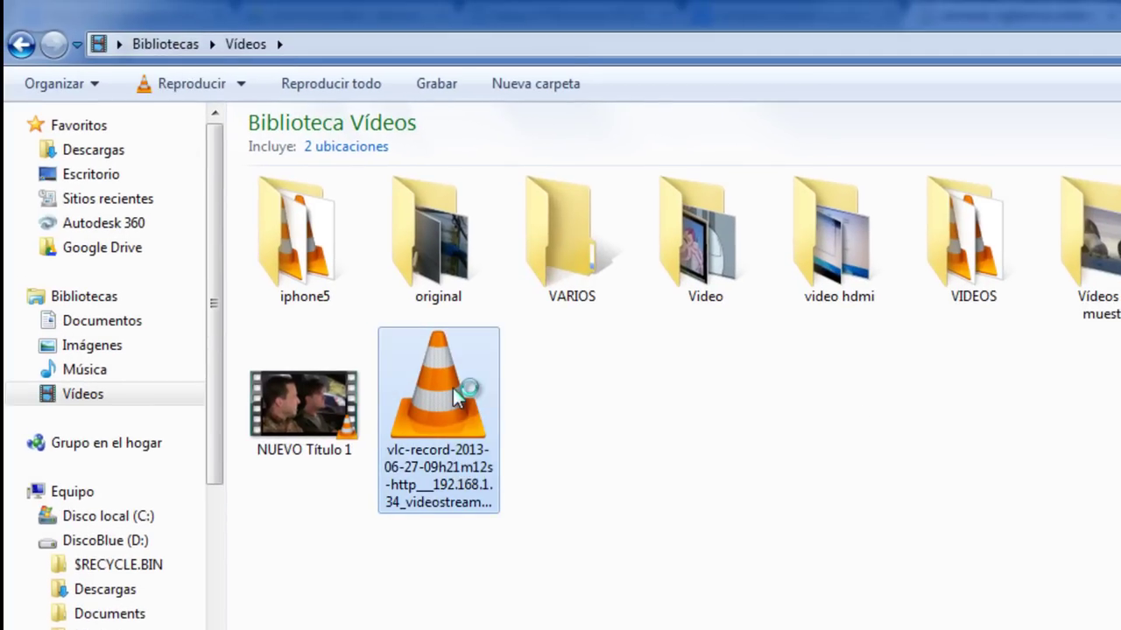